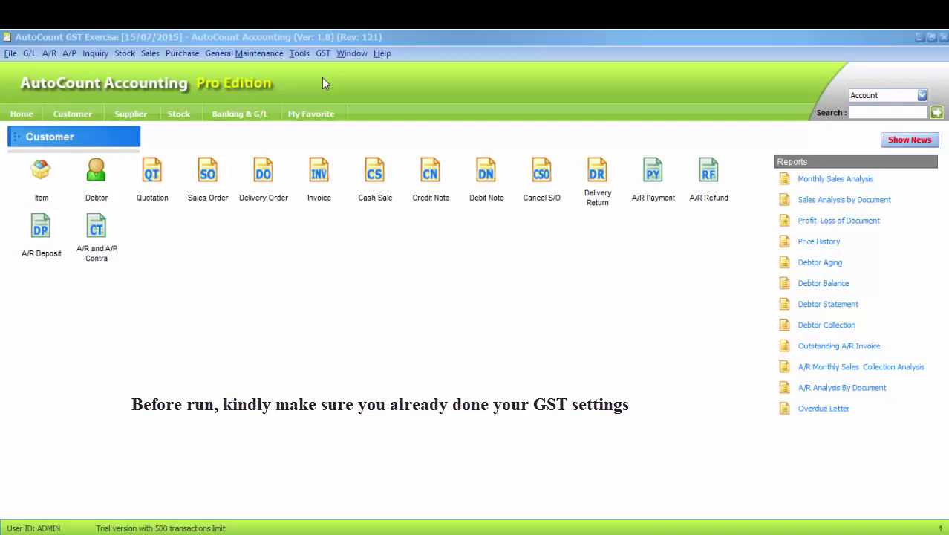
In the GST settings, choose GST-4020, GST CONTROL ACCOUNT, as the GST control account
click(325, 58)
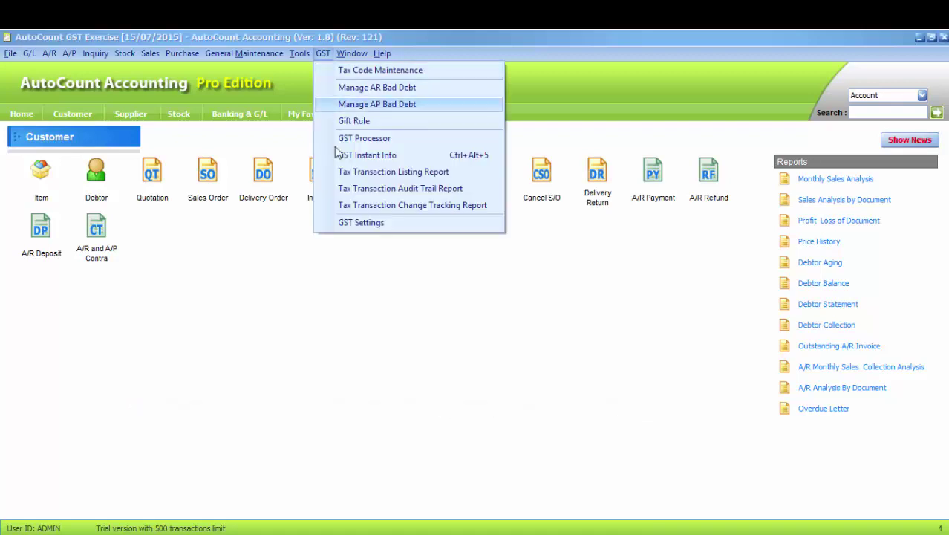
click(341, 222)
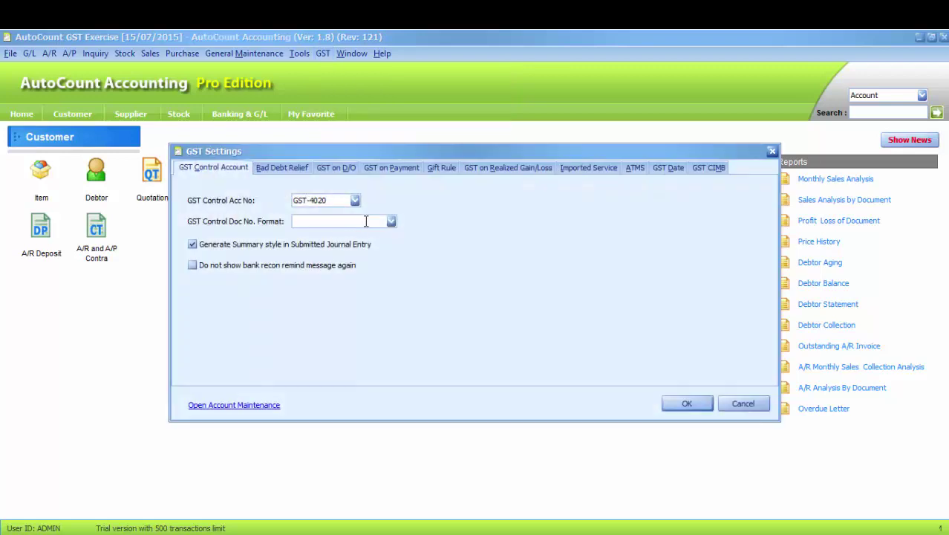
click(355, 200)
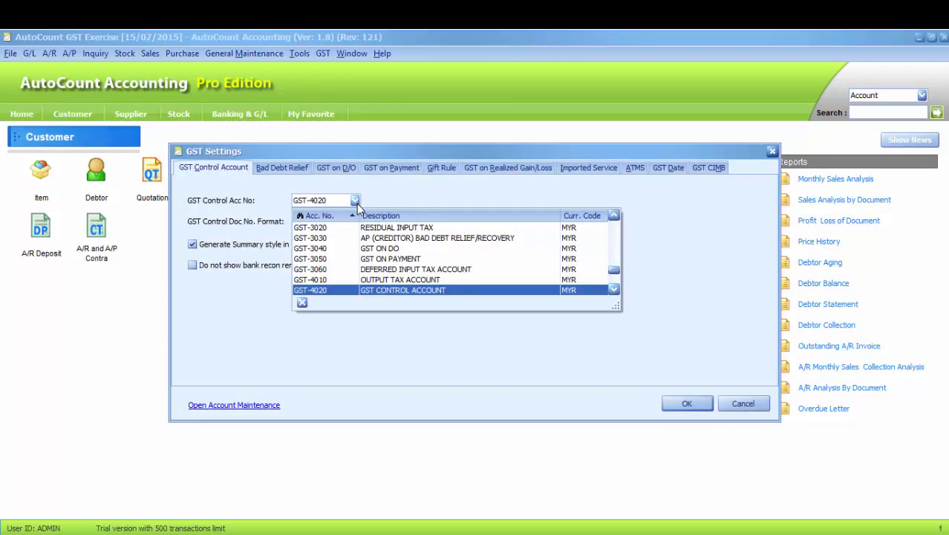
click(370, 293)
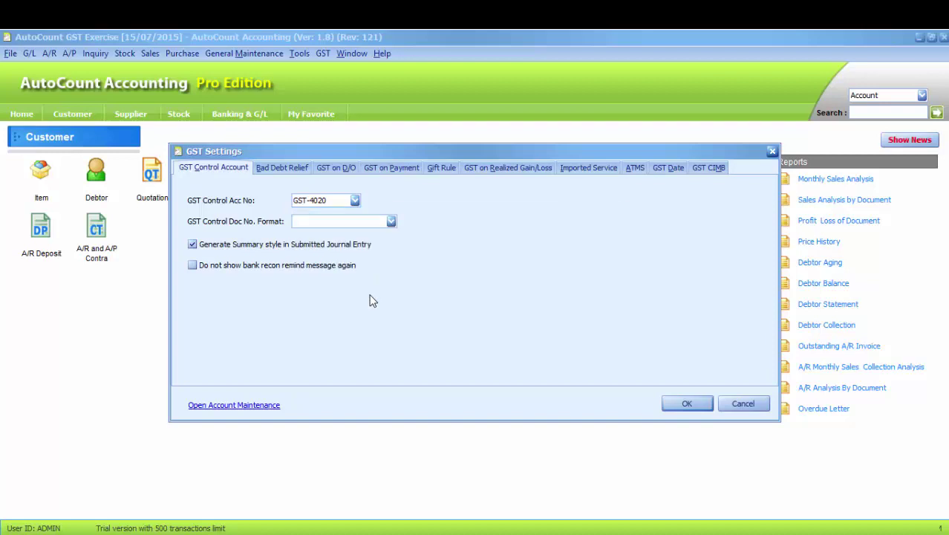
For AR bad debt, choose GST-4030 as the relief account, GST-9020 as the bad debt account and GST-4030 as the recovery account
click(286, 169)
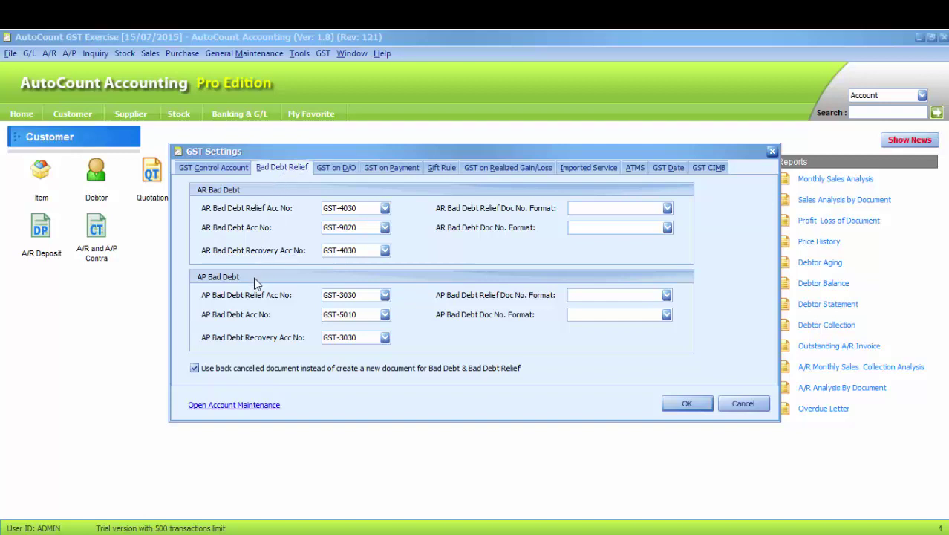
click(384, 210)
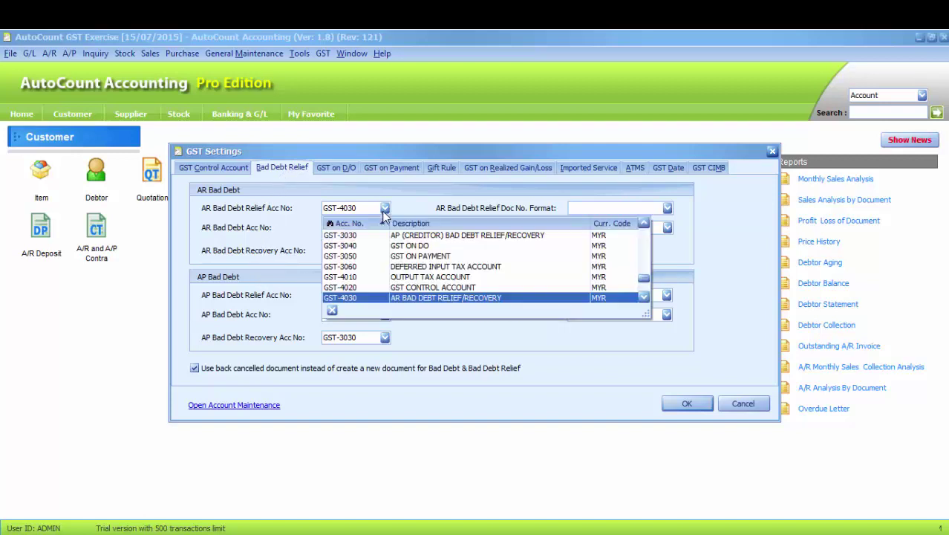
click(388, 298)
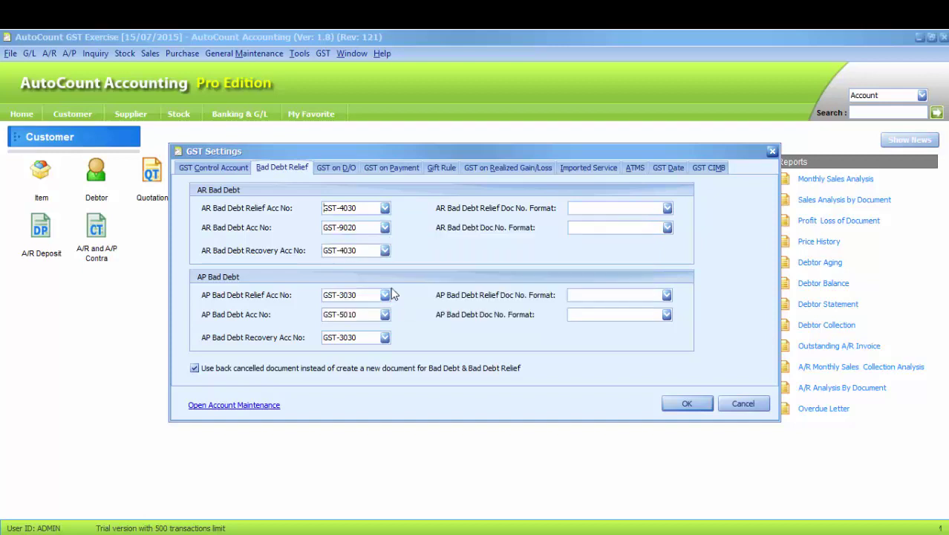
click(385, 229)
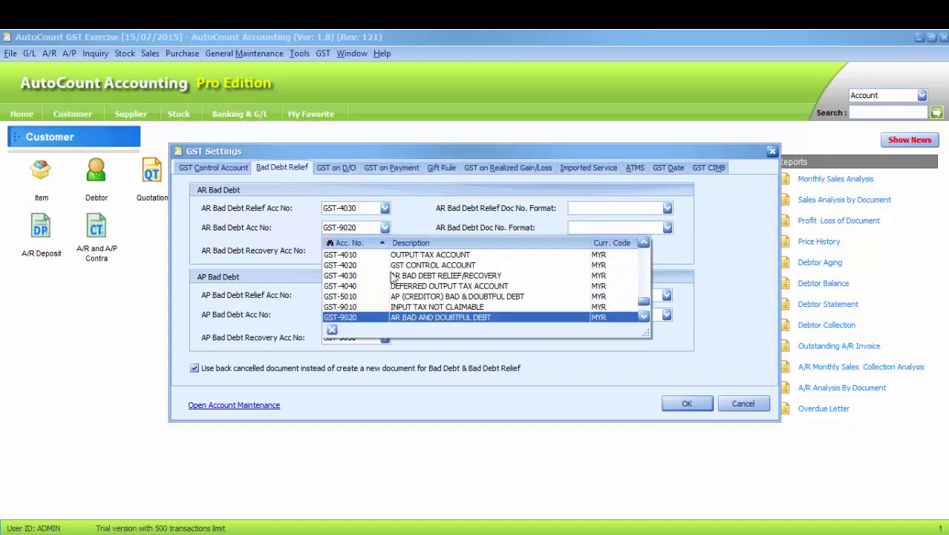
click(397, 318)
click(385, 251)
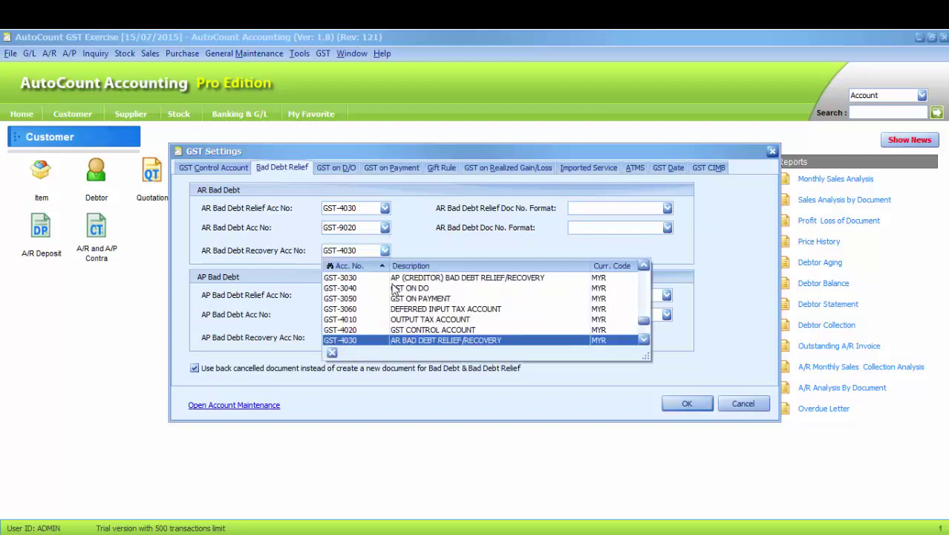
click(405, 343)
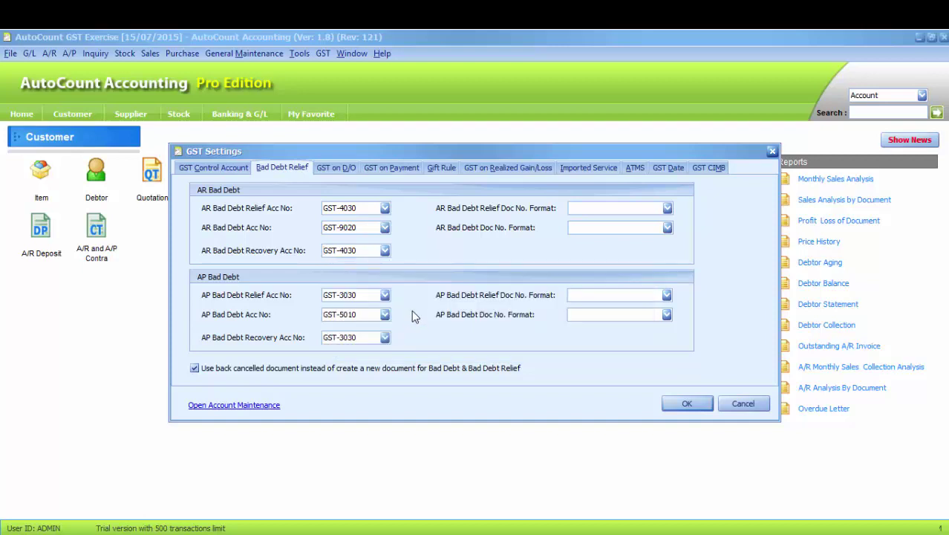
For AP bad debt, choose GST-3030 as the relief account, GST-5010 as the bad debt account and GST-3030 as the recovery account
click(385, 295)
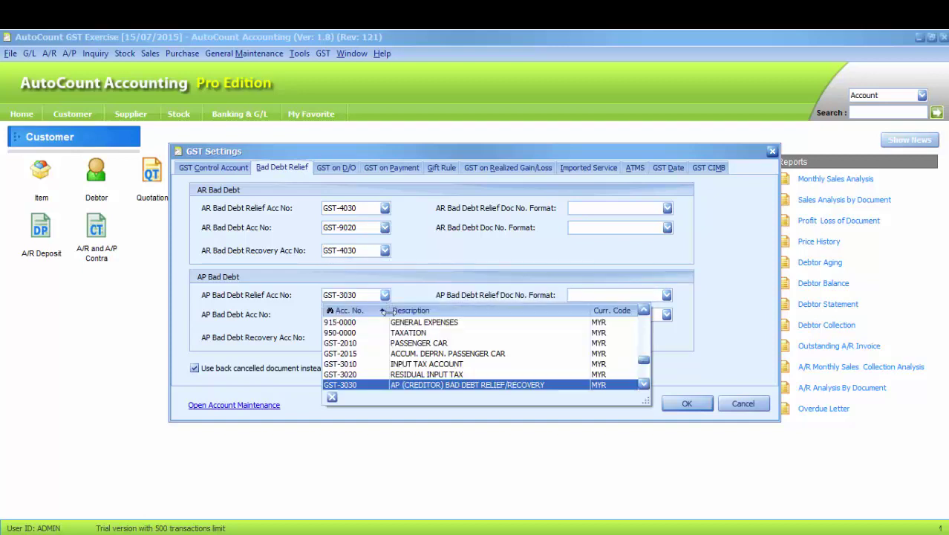
click(407, 391)
click(385, 314)
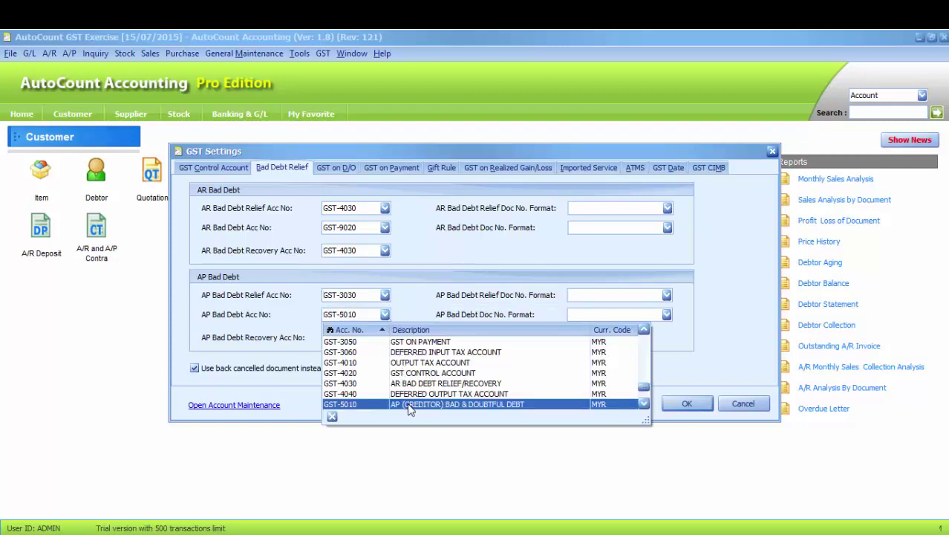
click(409, 404)
click(384, 337)
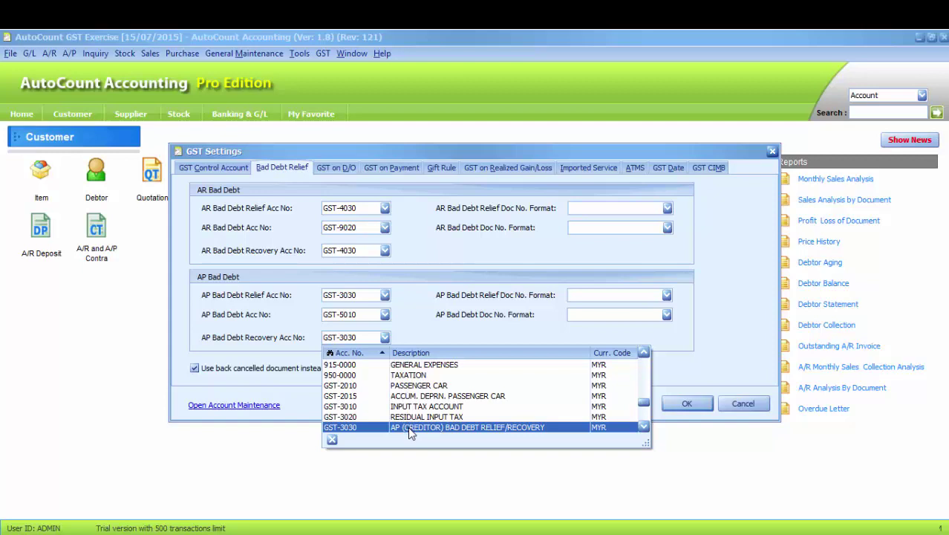
click(409, 429)
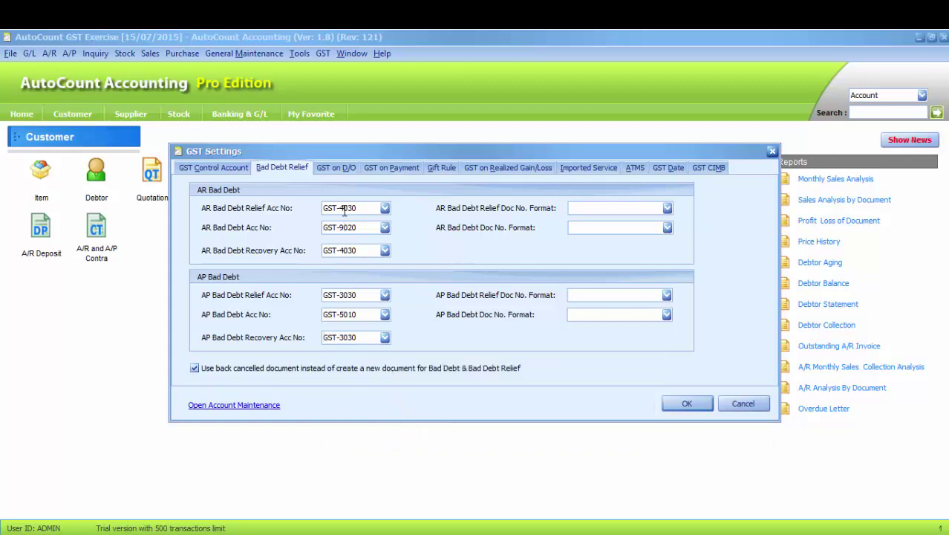
Choose GST-3040, GST ON DO, as the account for GST on D/O
click(344, 170)
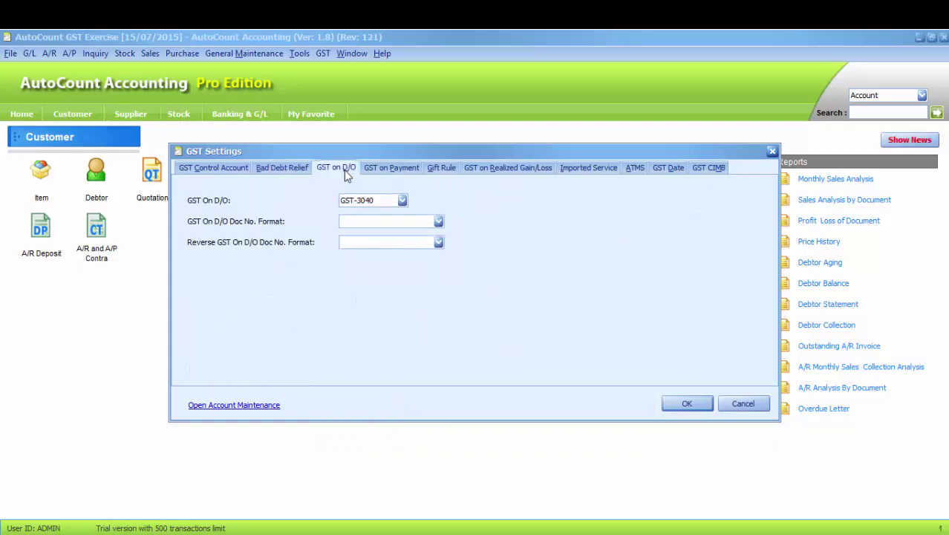
click(401, 201)
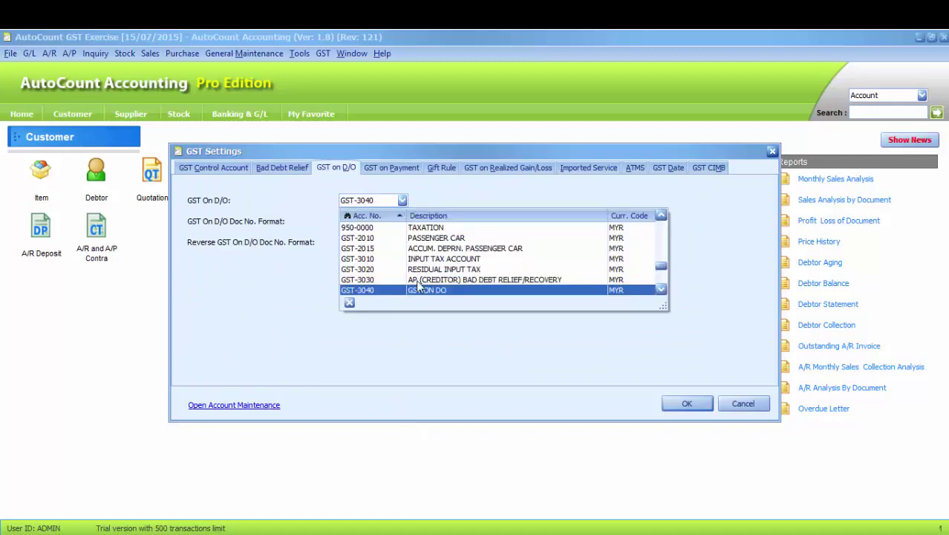
click(417, 291)
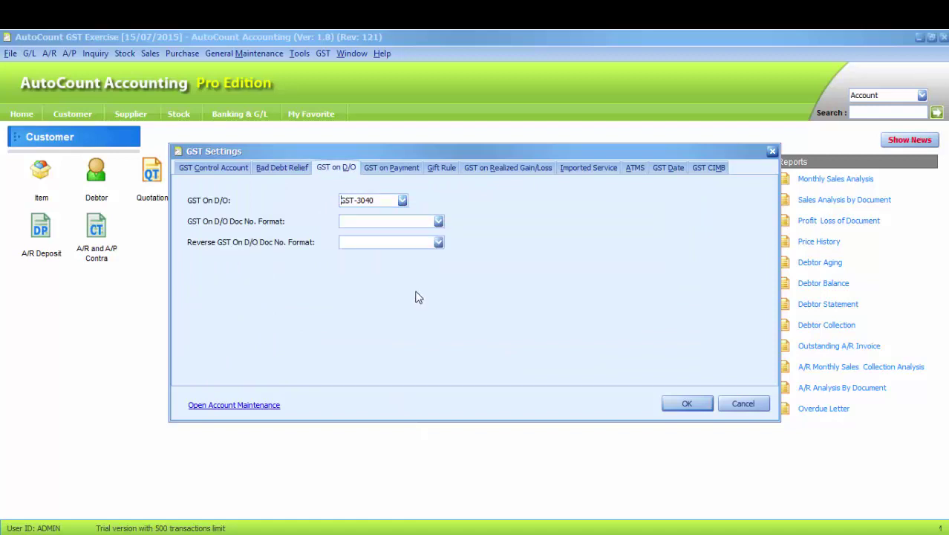
For GST on Payment, choose GST-3050 as the debit account and the sales account 500-0000 as the credit account
click(396, 172)
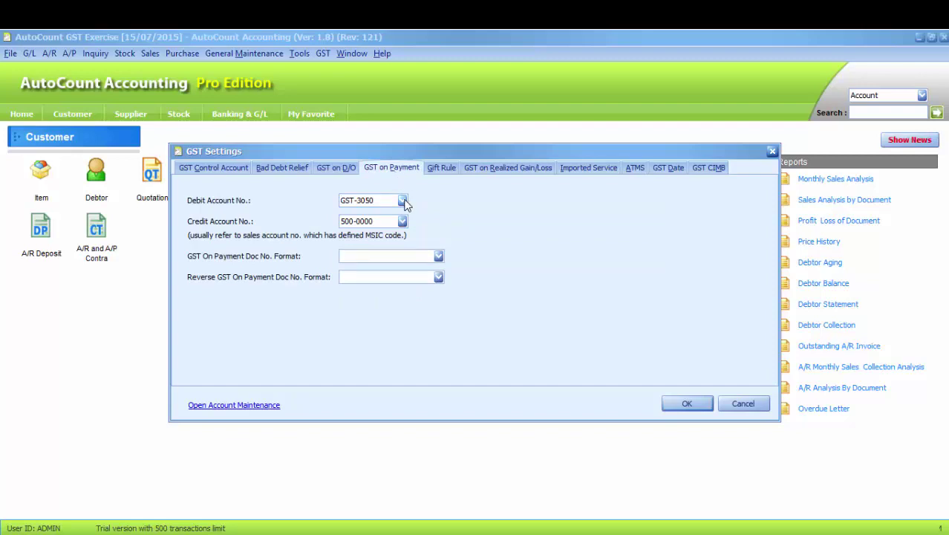
click(404, 199)
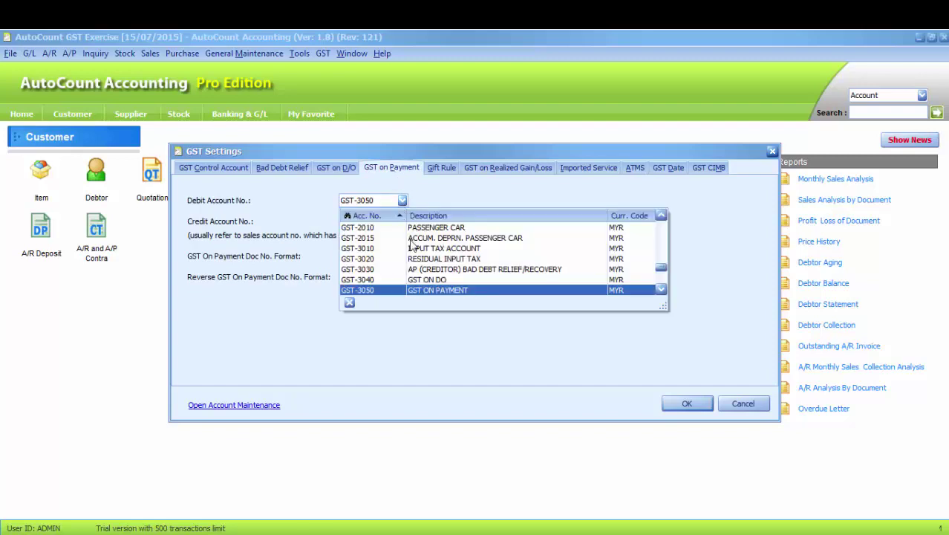
click(415, 292)
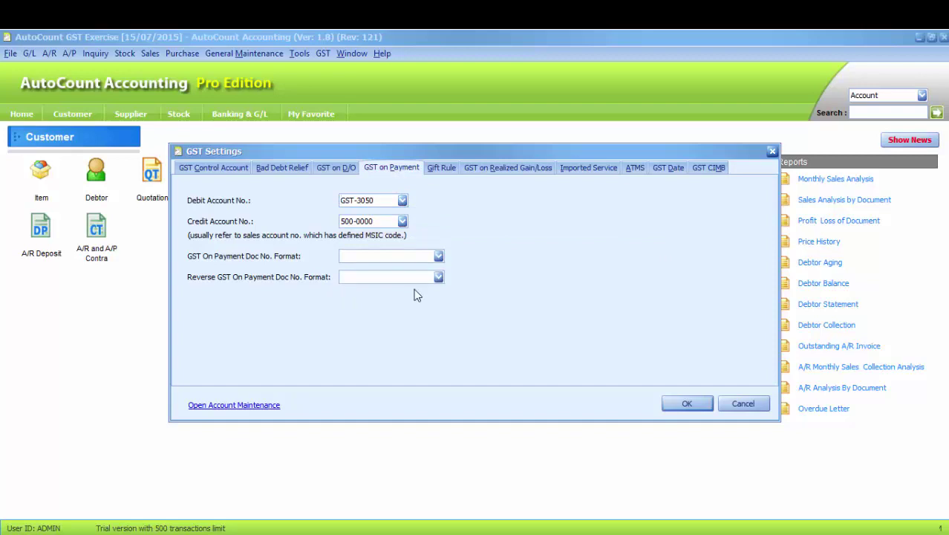
click(402, 221)
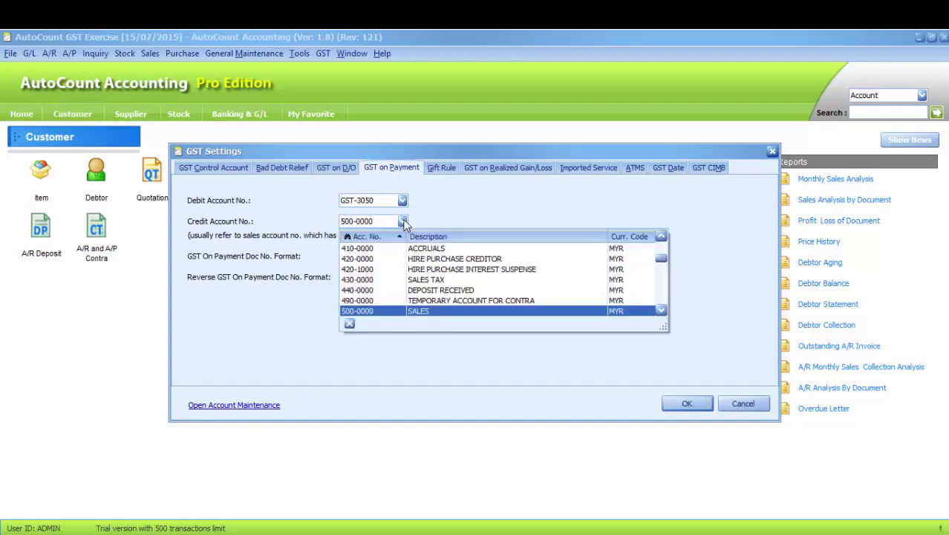
click(420, 312)
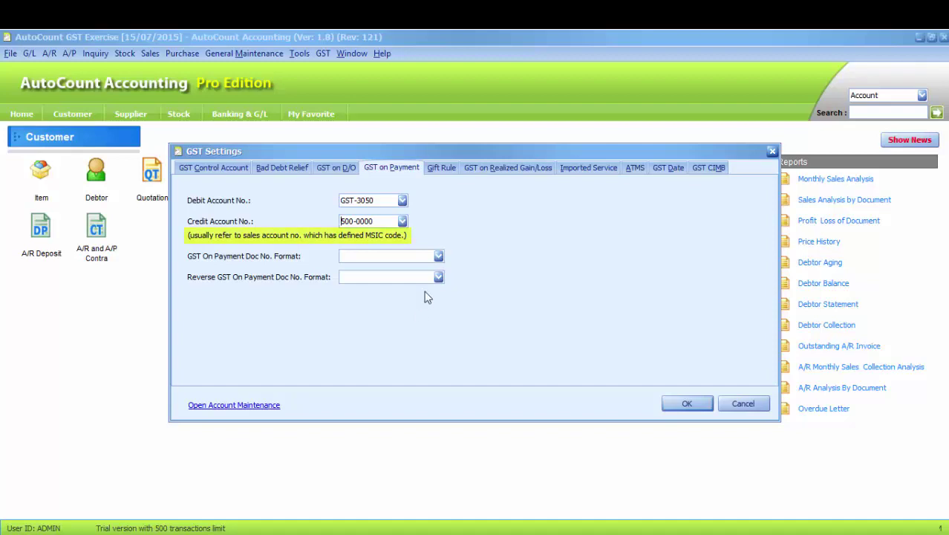
For the Gift Rule, choose GST-9030 as the debit account and the sales account 500-0000 as the credit account
click(446, 172)
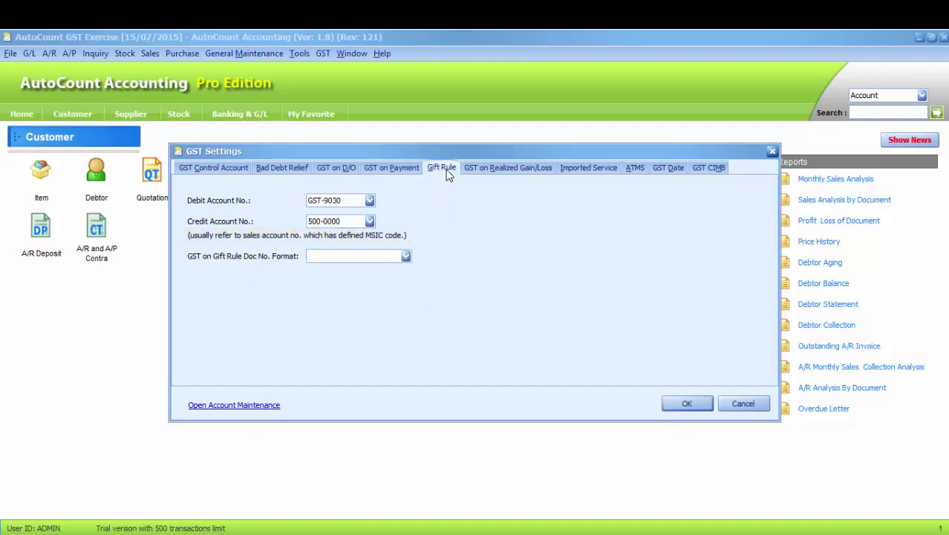
click(369, 201)
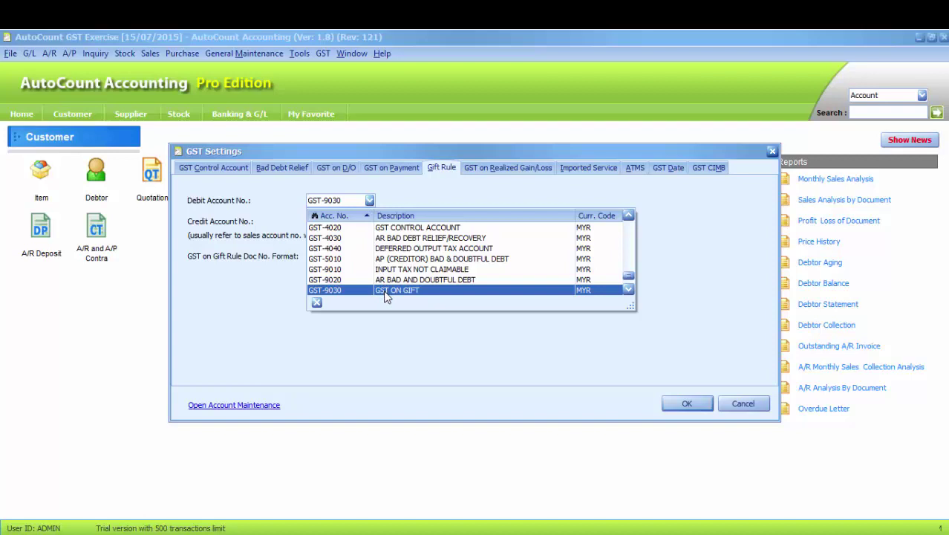
click(386, 294)
click(369, 221)
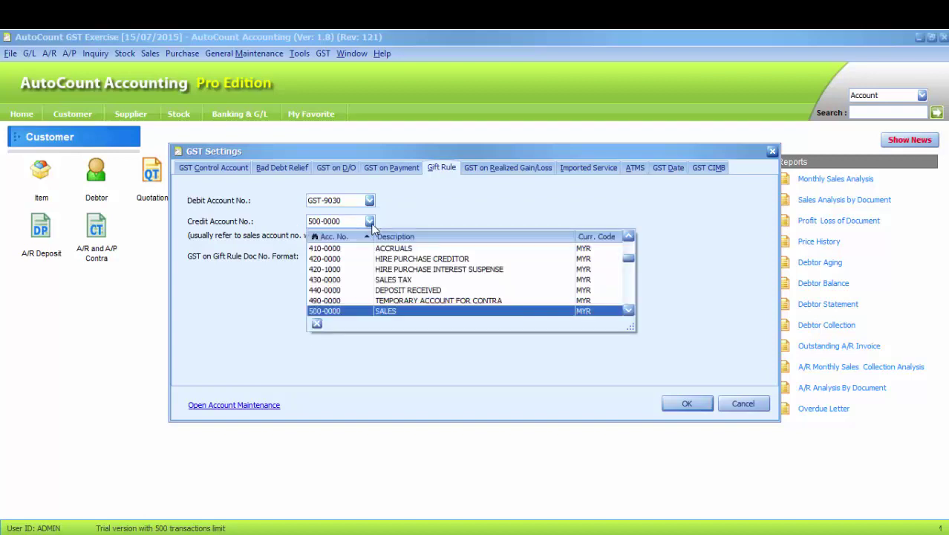
click(381, 312)
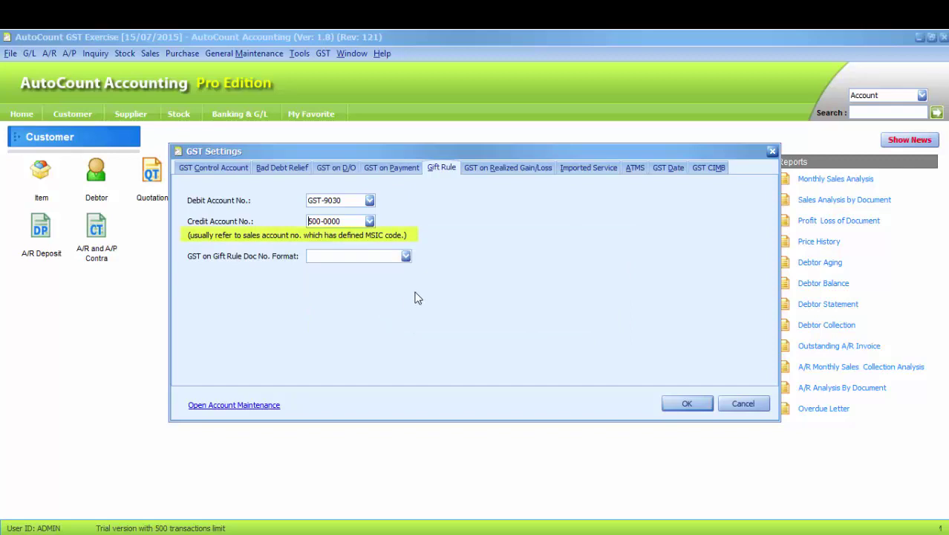
Review the account setting for GST on Realized Gain/Loss and close the GST settings without saving
click(513, 174)
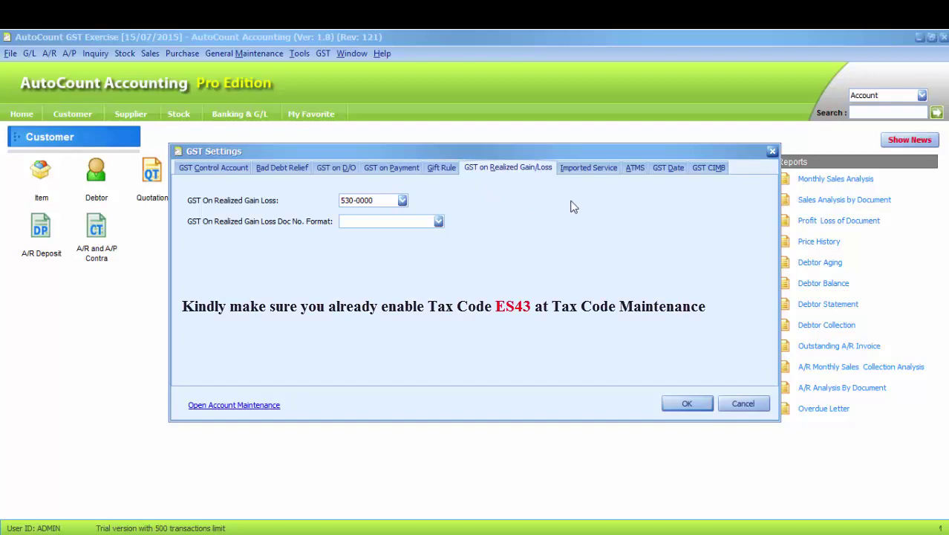
click(771, 151)
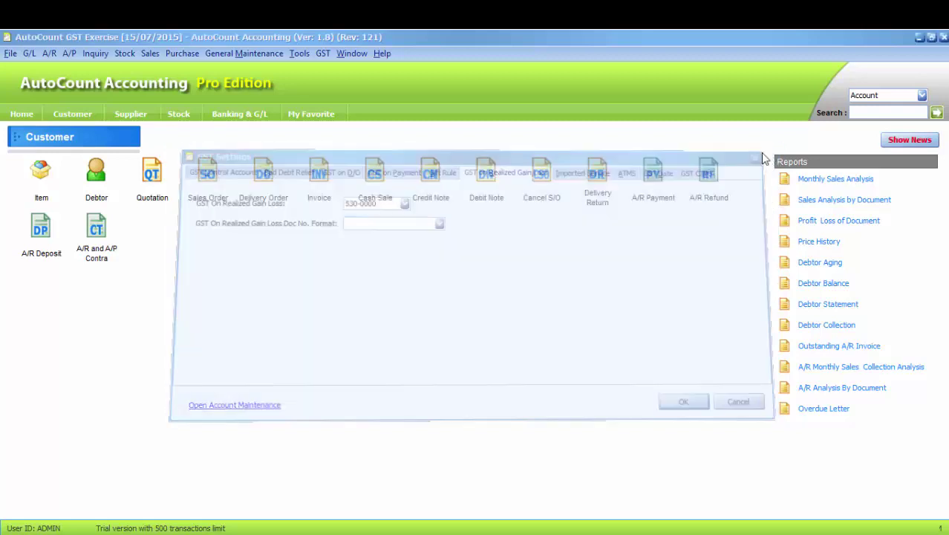
Enable the output tax code ES43 in the Malaysia GST configuration under Tax Code Maintenance, save it and close the tax code list
click(329, 59)
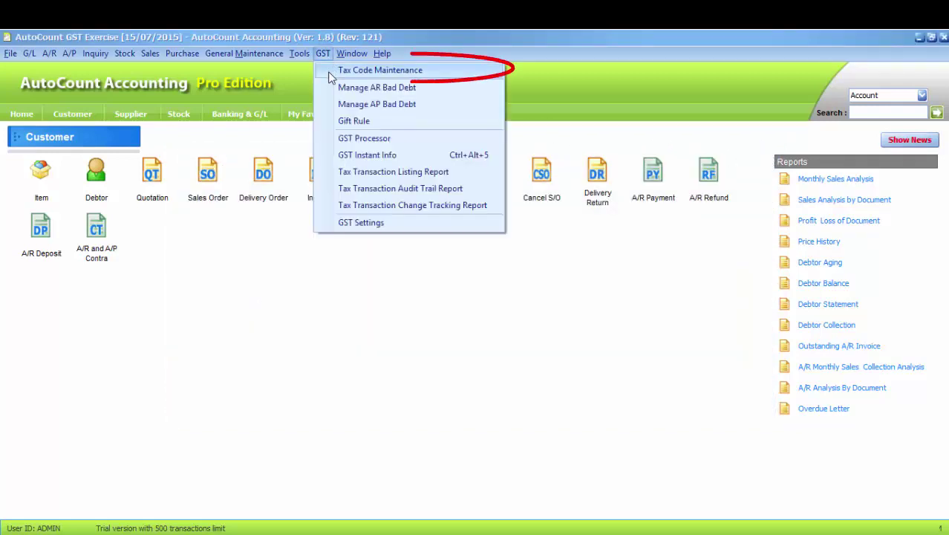
click(329, 71)
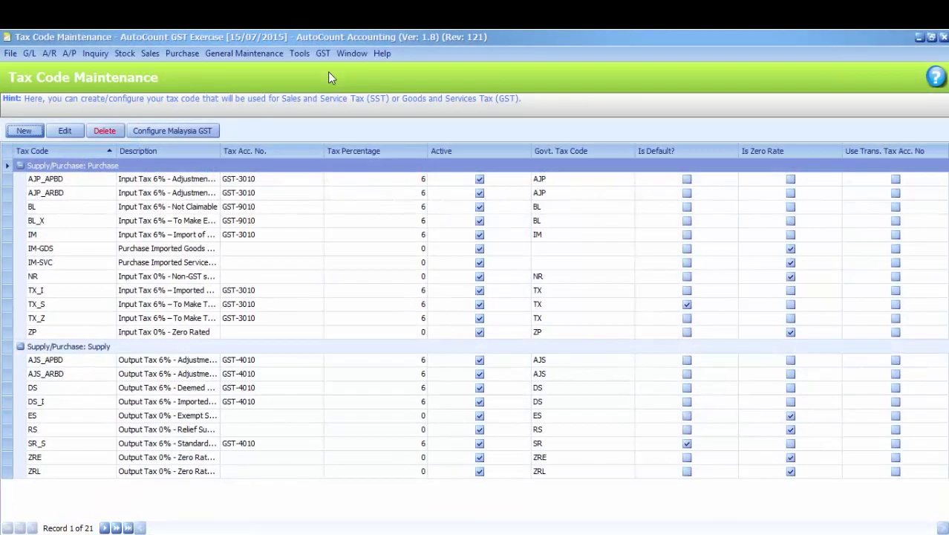
click(196, 132)
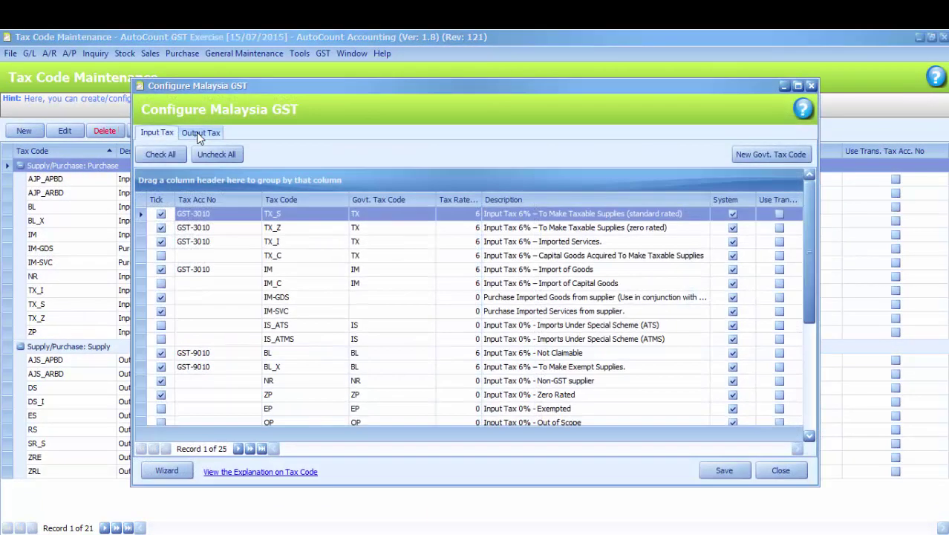
click(201, 134)
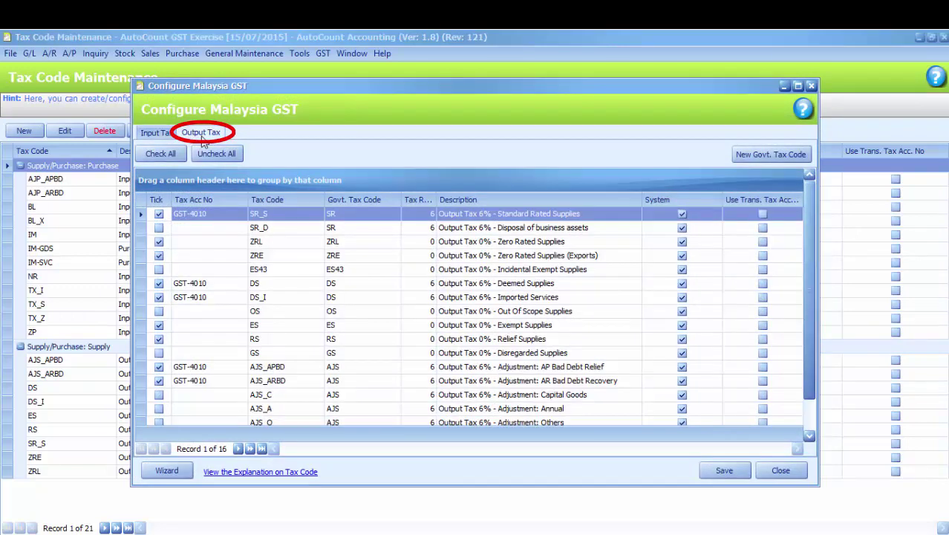
click(159, 271)
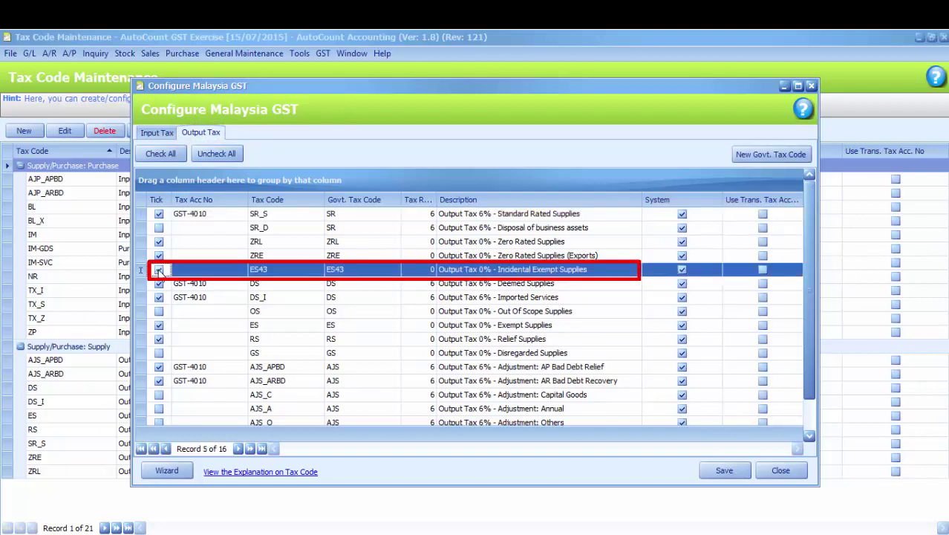
click(724, 470)
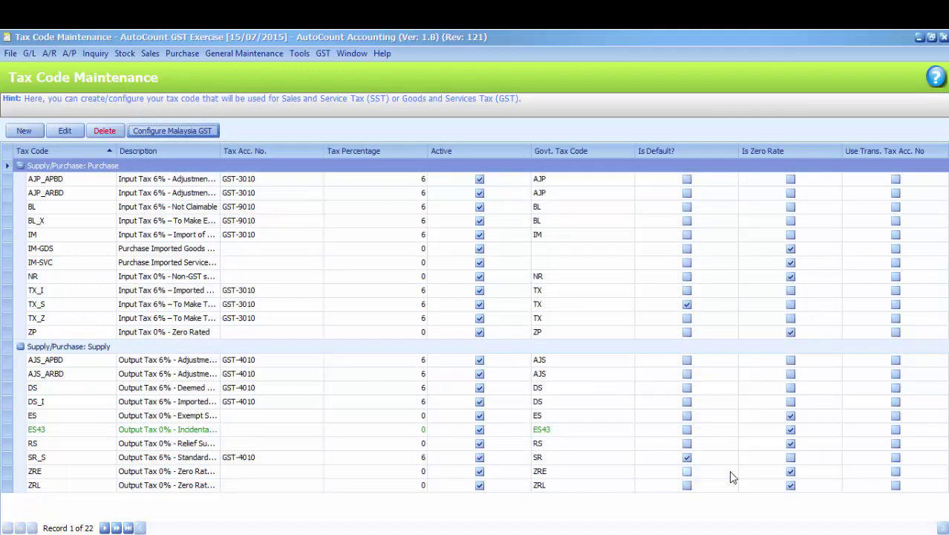
click(942, 53)
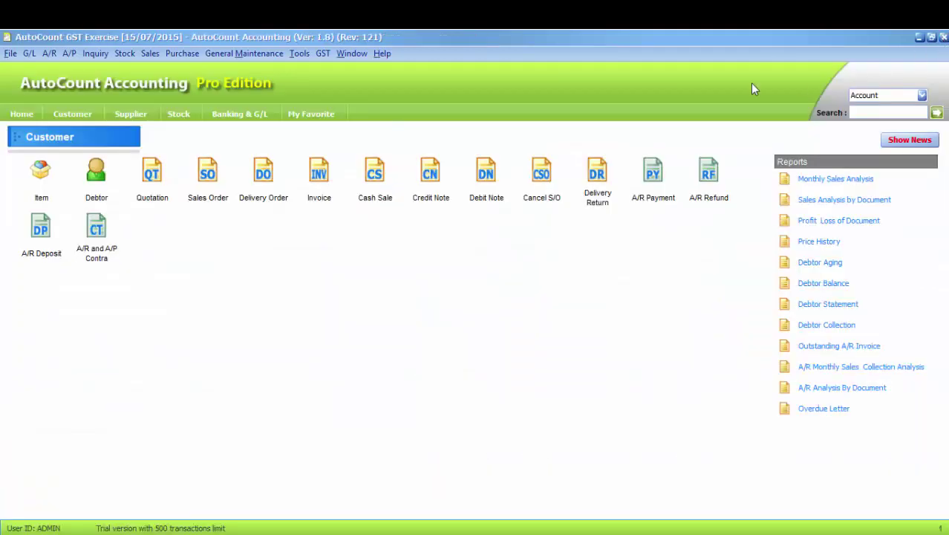
Reopen the GST settings and choose 530-0000 Gain on Foreign Exchange as the GST on Realized Gain/Loss account
click(320, 55)
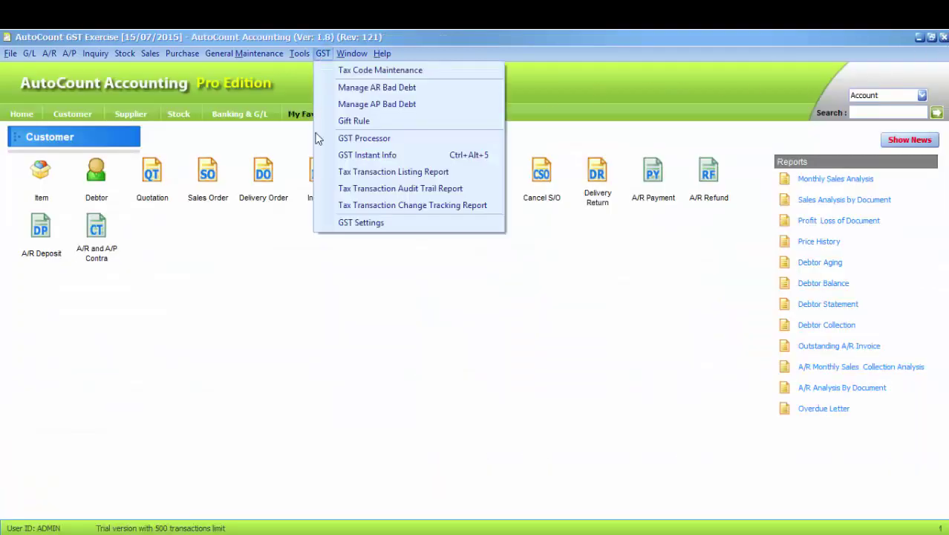
click(361, 223)
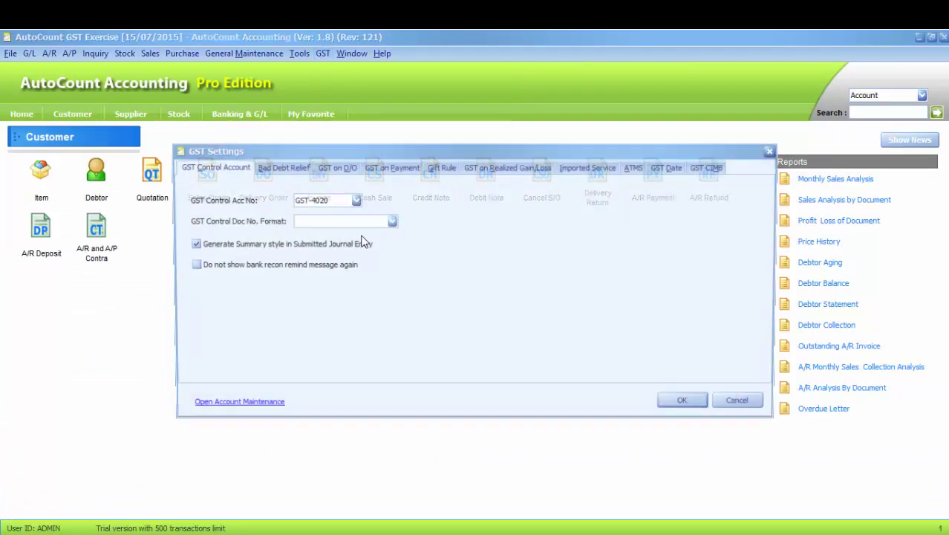
click(498, 171)
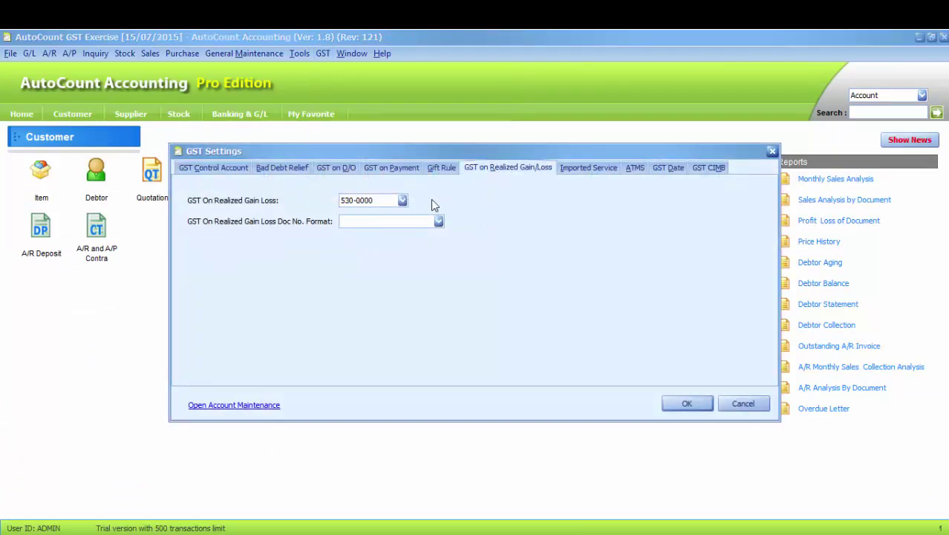
click(403, 201)
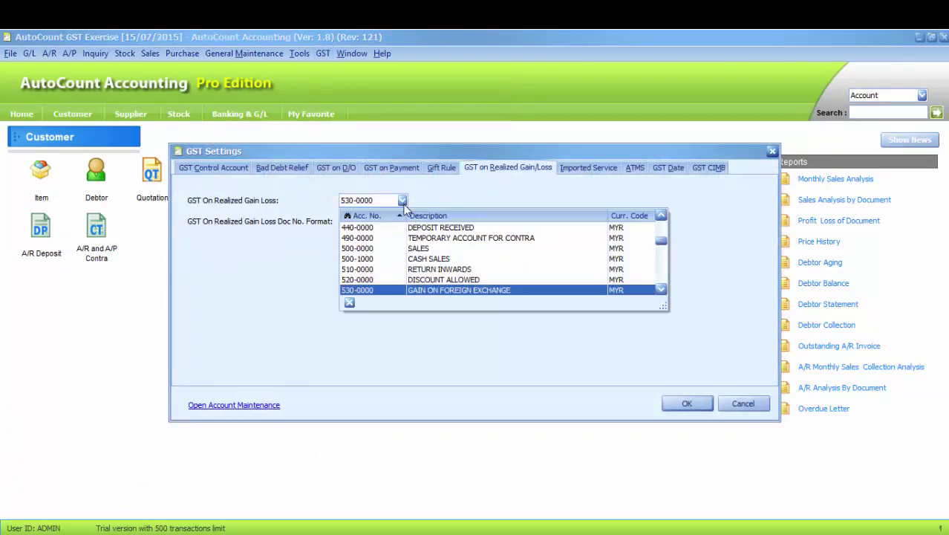
click(421, 292)
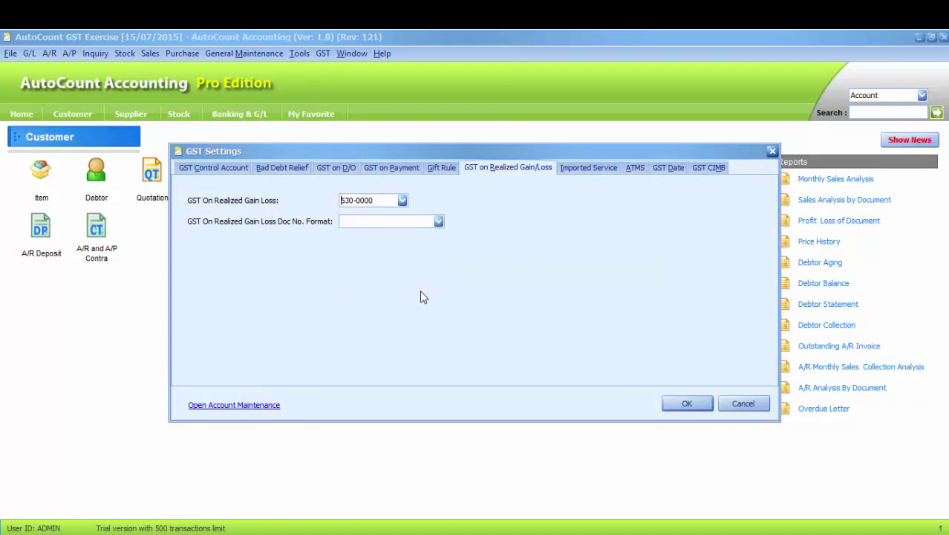
Choose 500-0000 Sales as the sales account for both Imported Service and ATMS
click(585, 172)
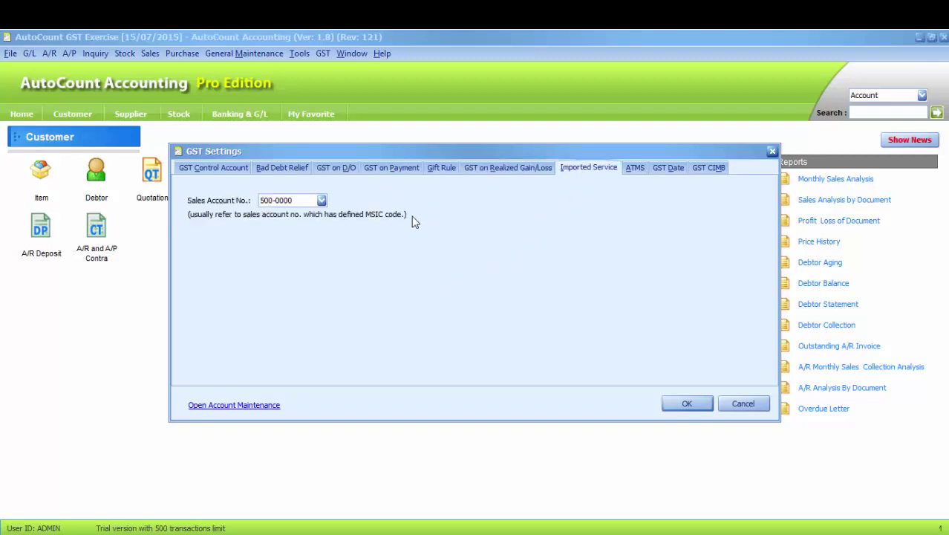
click(321, 200)
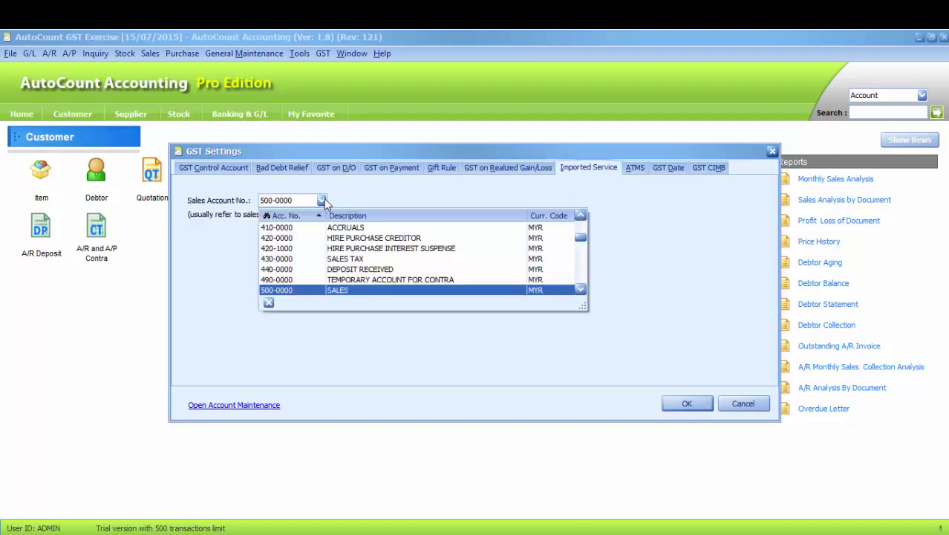
click(342, 292)
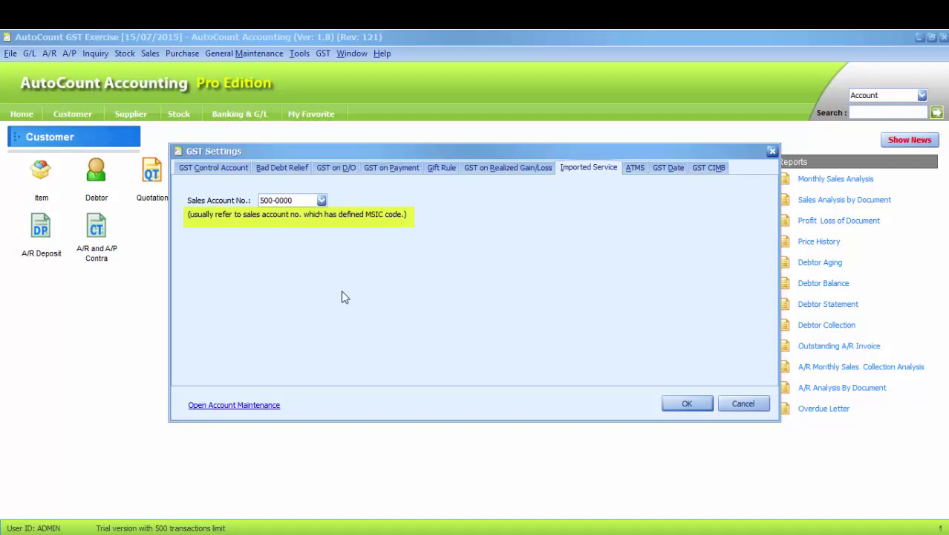
click(635, 172)
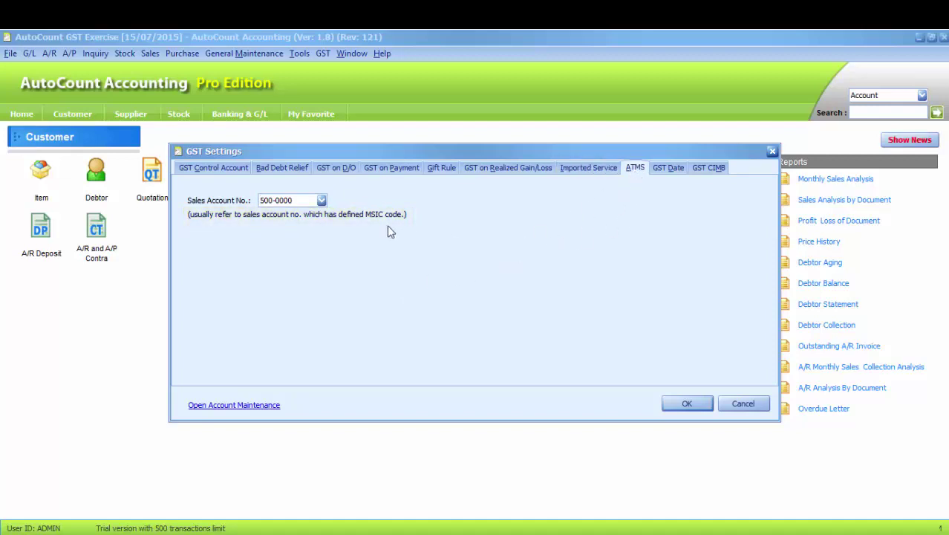
click(321, 201)
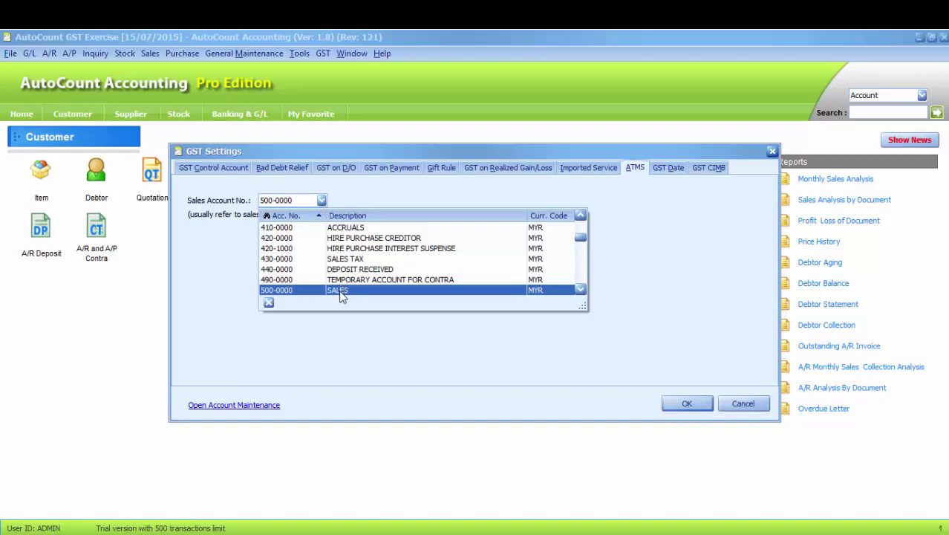
click(341, 290)
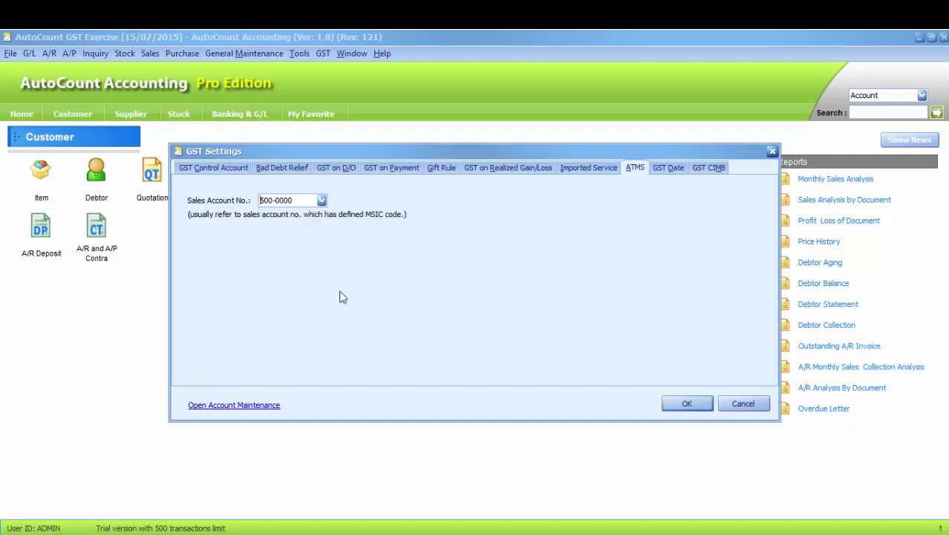
For GST Date, choose GST-3060 as deferred input and GST-4040 as deferred output tax account, leave GST CIMB blank and save the settings
click(661, 178)
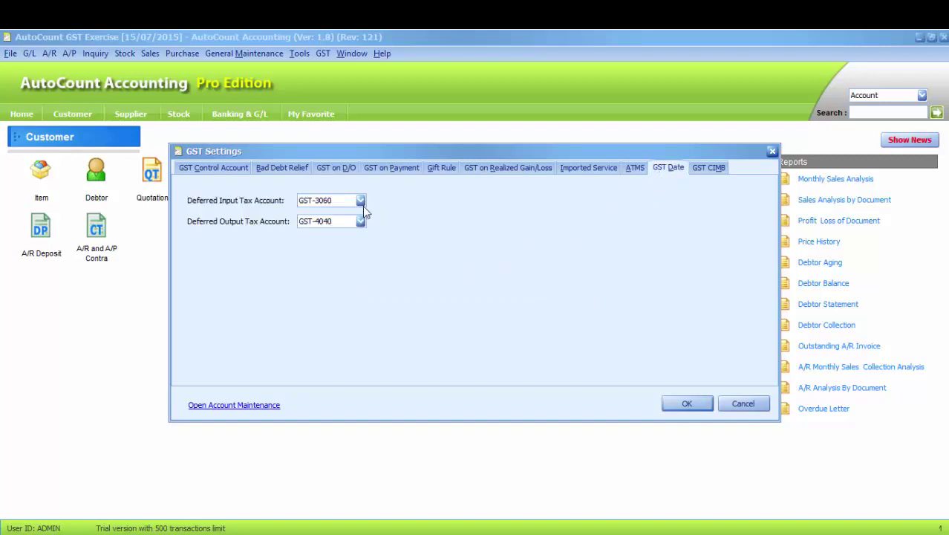
click(360, 200)
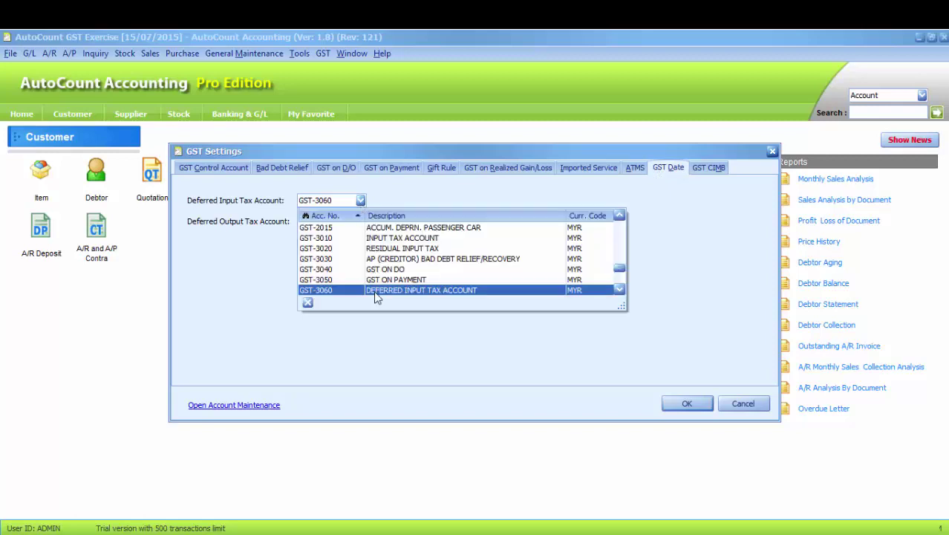
click(378, 290)
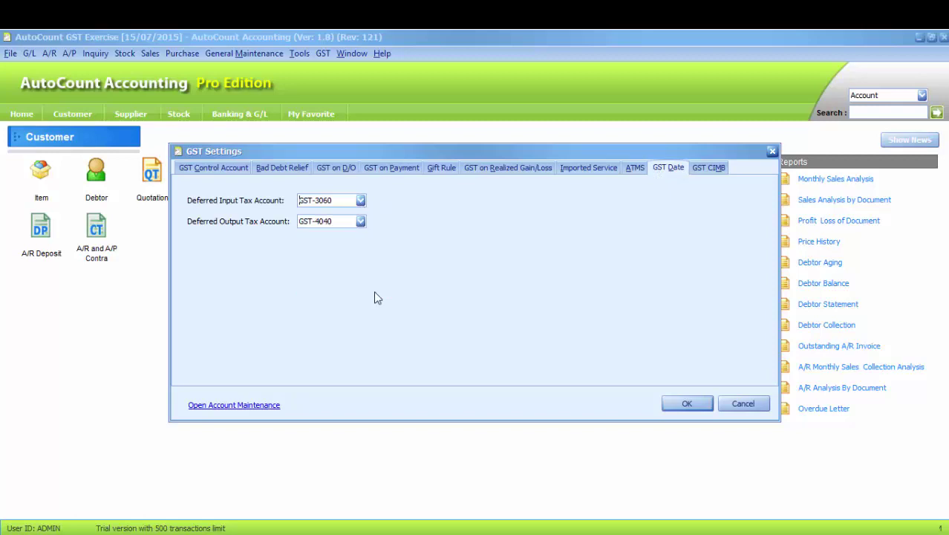
click(360, 221)
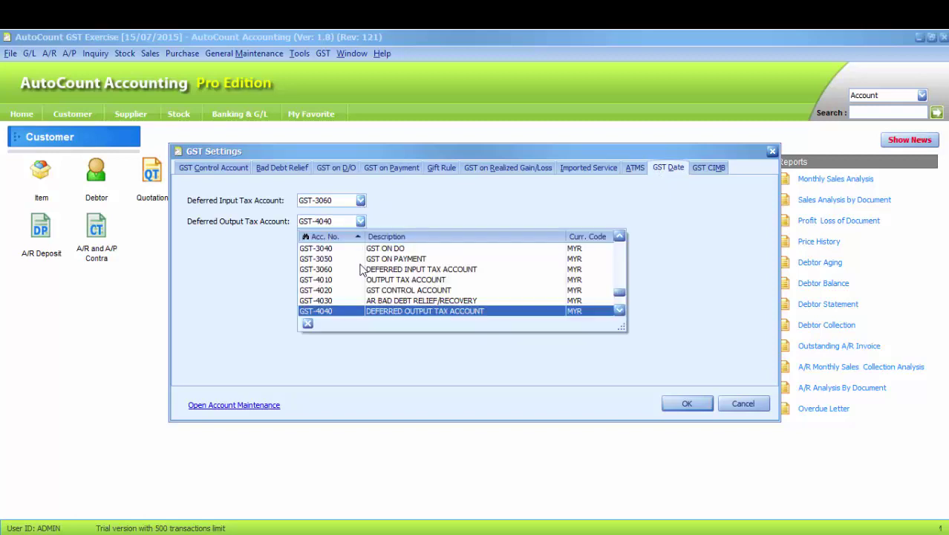
click(375, 311)
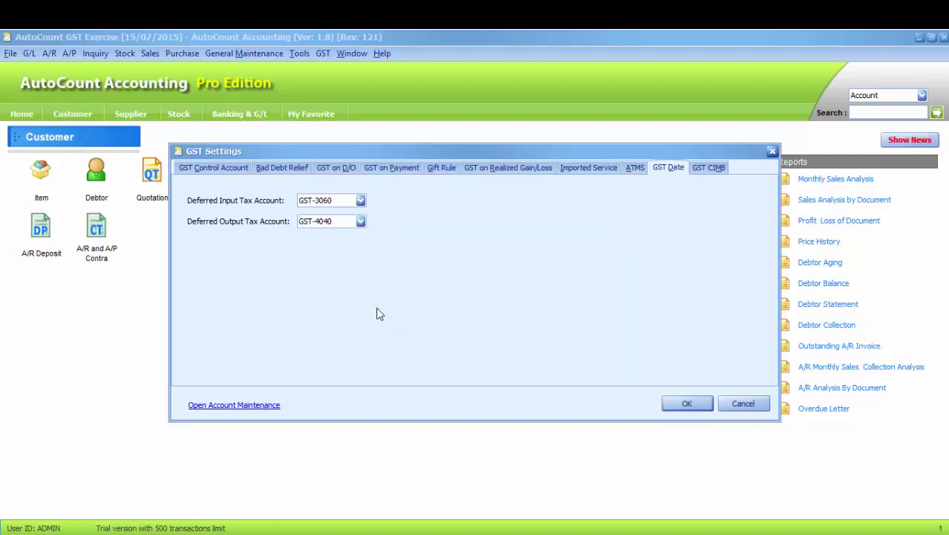
click(705, 174)
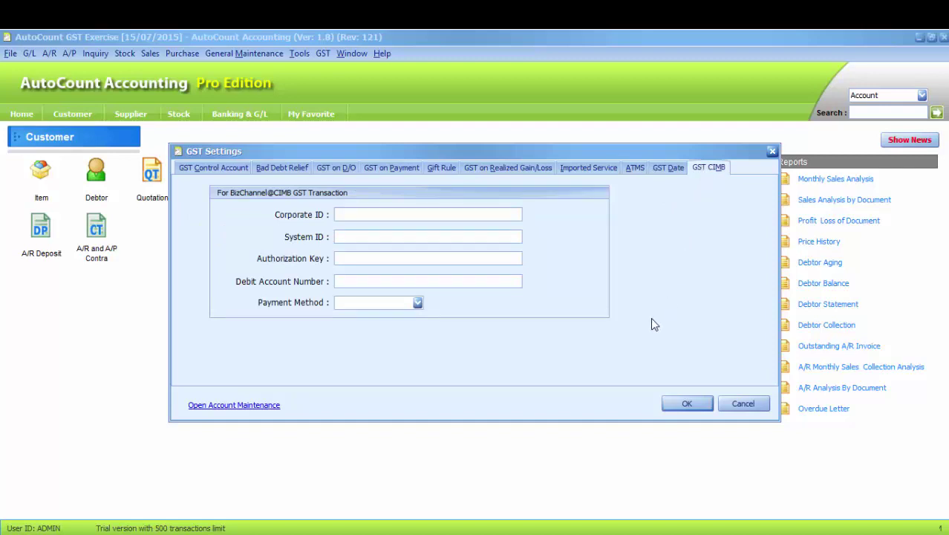
click(671, 403)
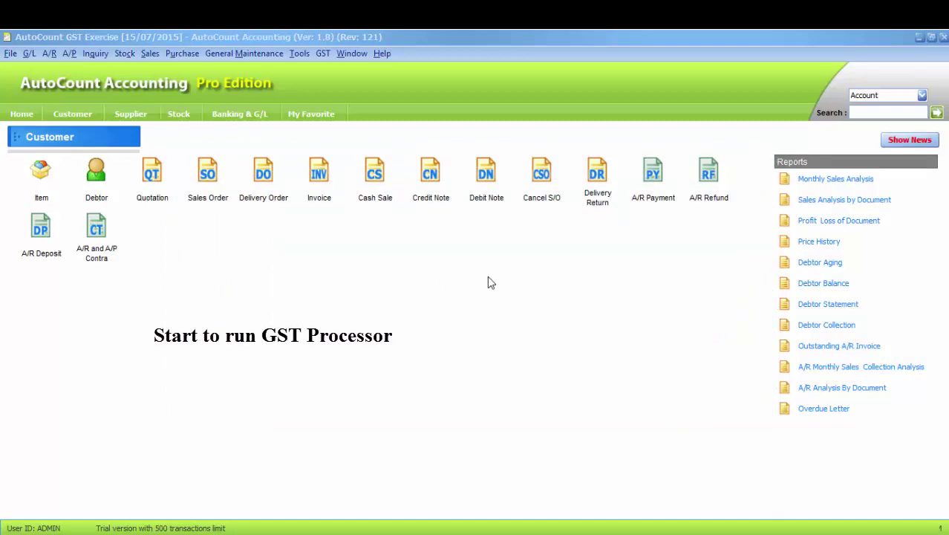
Start a new GST Processor run, confirming the bank reconciliation and continuing past the check for unapplied credit notes
click(325, 60)
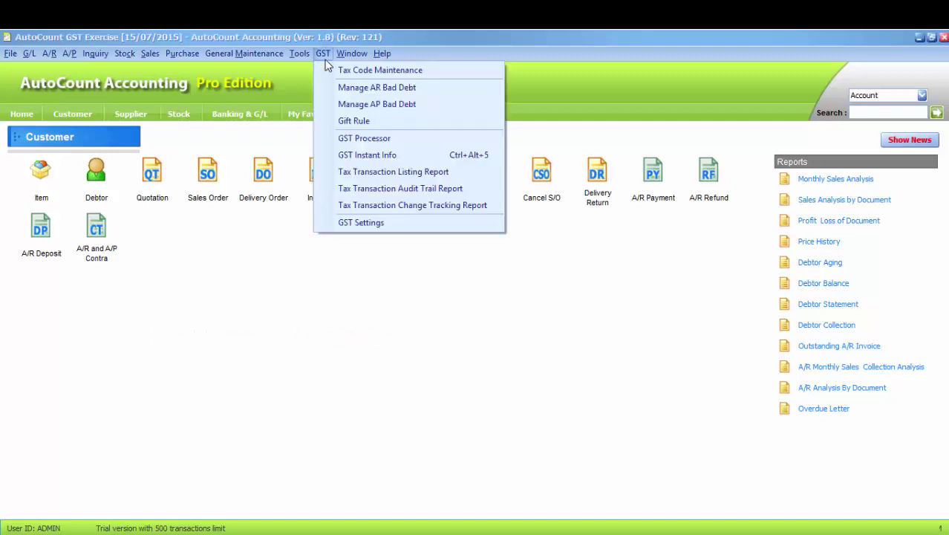
click(326, 142)
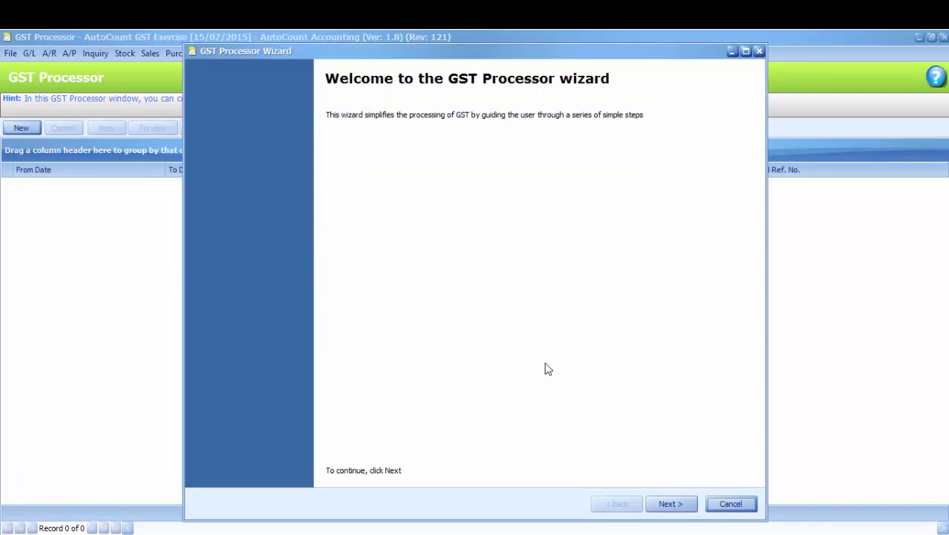
click(670, 504)
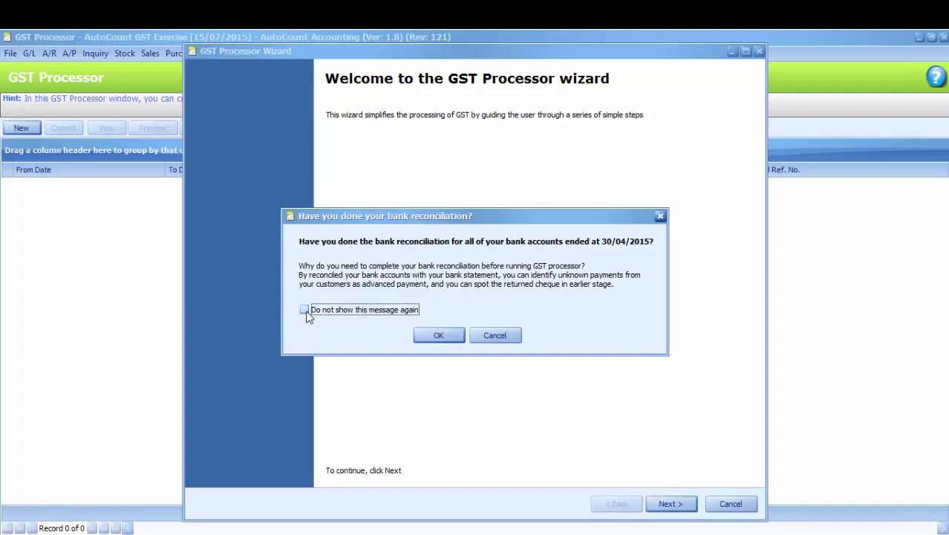
click(438, 336)
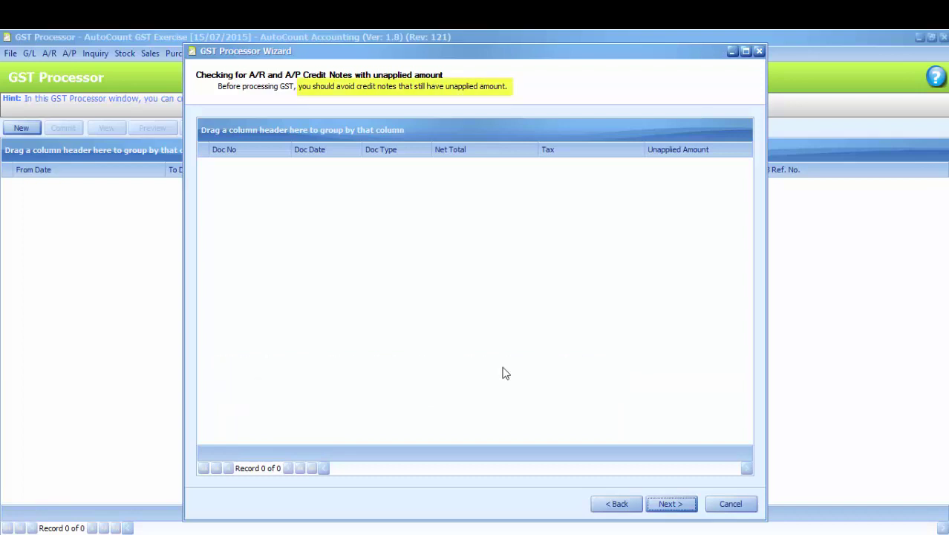
click(668, 505)
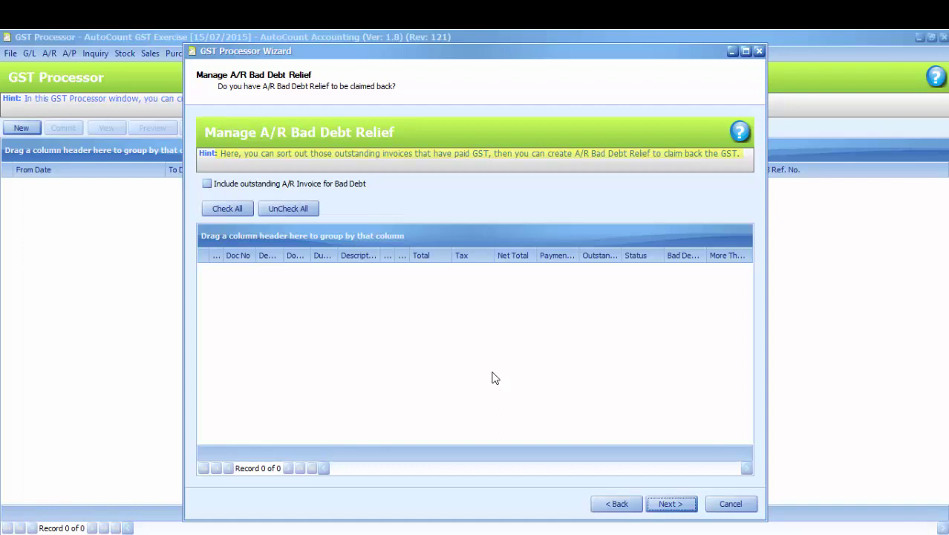
Continue past the A/R and A/P Bad Debt Relief pages, leaving the outstanding invoices for bad debt excluded on both
click(207, 184)
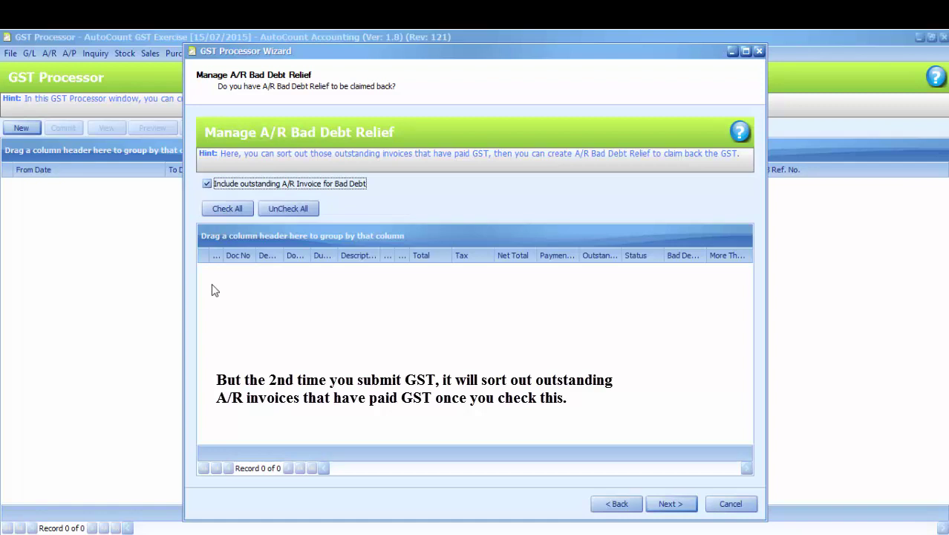
click(206, 186)
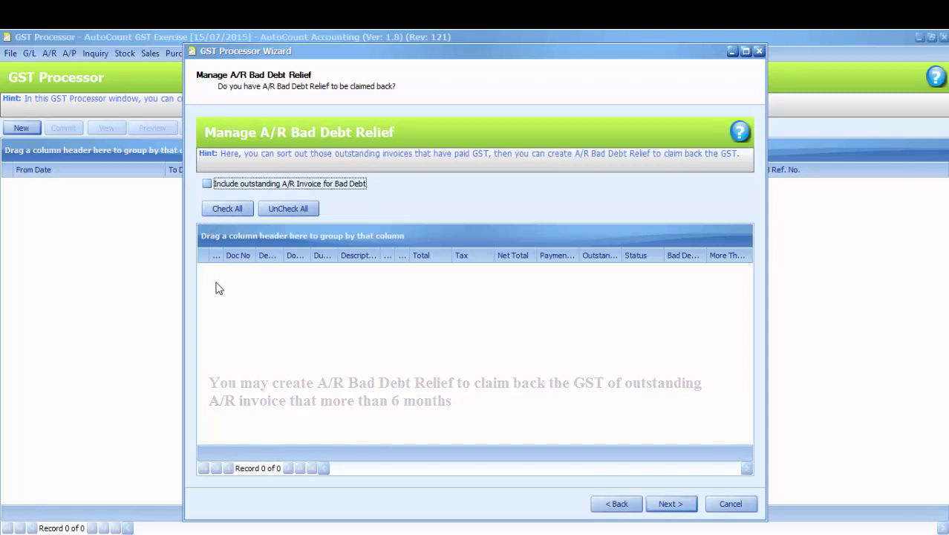
click(669, 508)
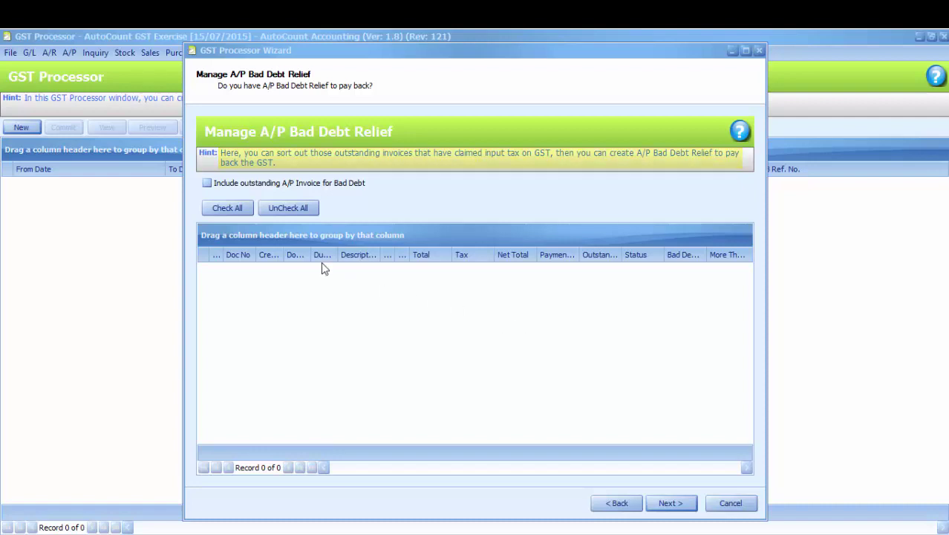
click(207, 189)
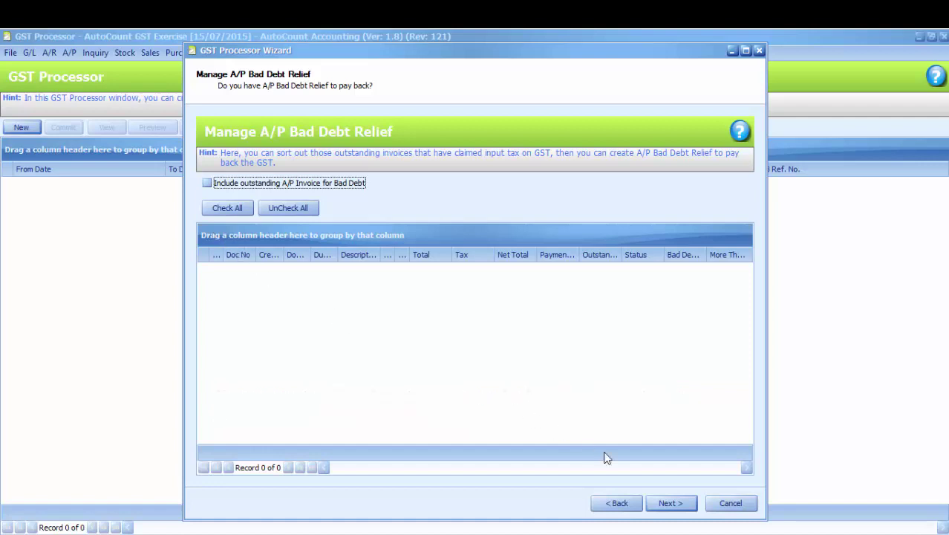
click(680, 504)
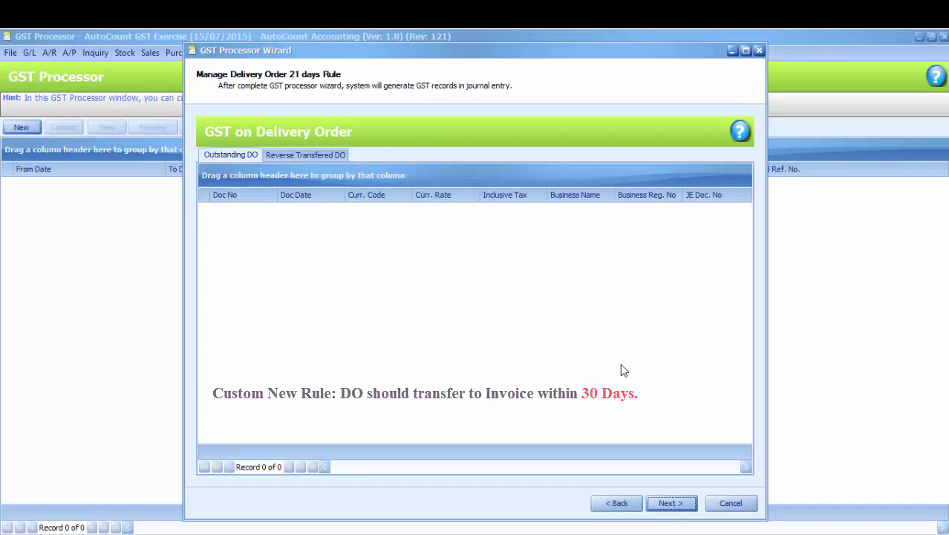
Continue past the Delivery Order and GST on Payment rules and leave generating GST on Realized Gain Loss in Journal Entry off
click(663, 502)
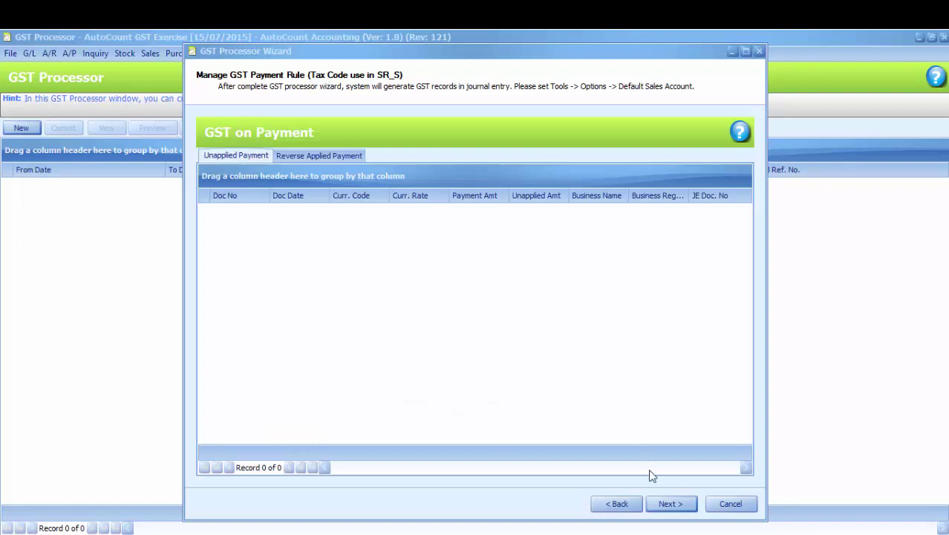
click(658, 505)
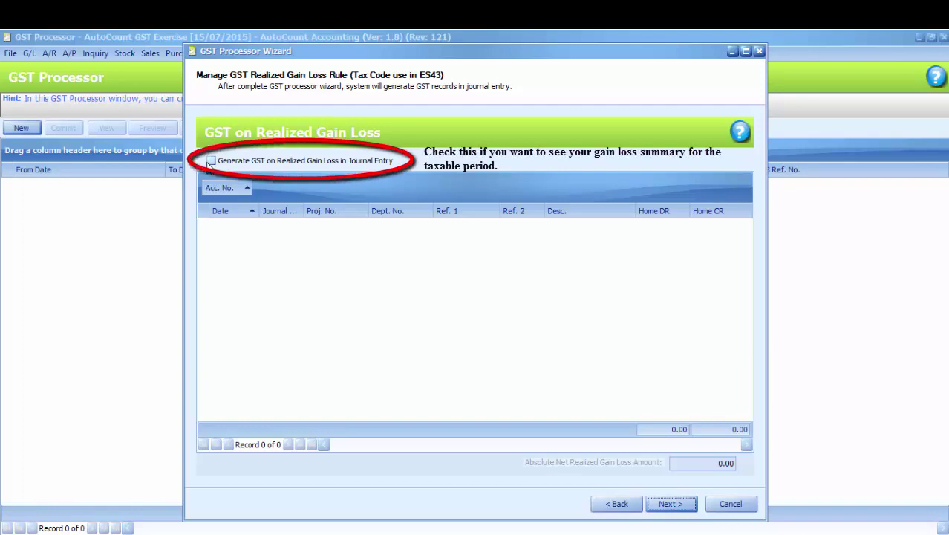
click(211, 161)
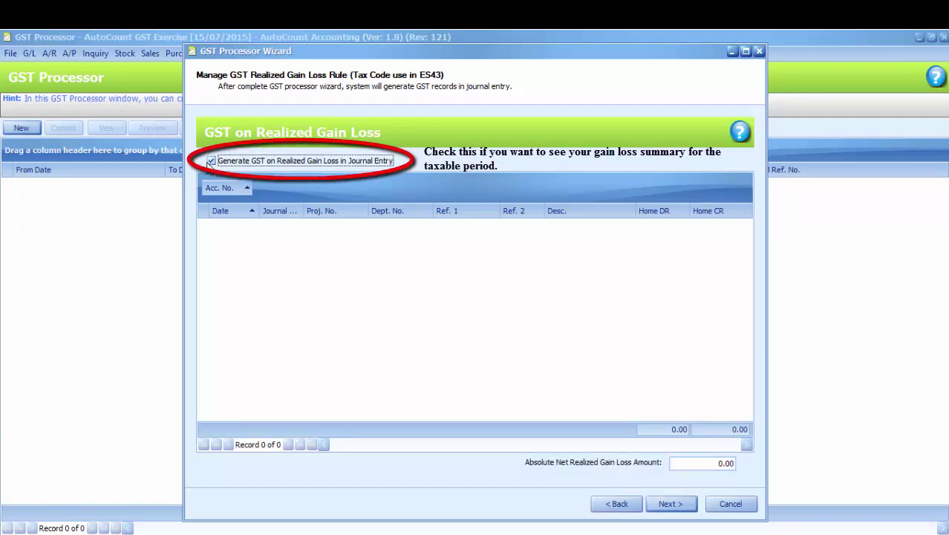
click(208, 162)
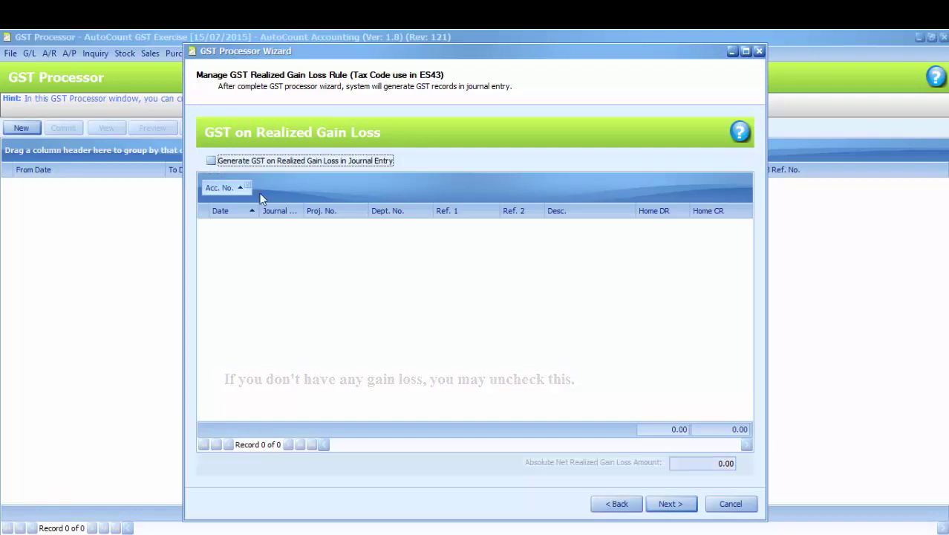
Complete the GST Processor wizard and generate the GST Return for the period 01/04/2015 to 30/04/2015
click(671, 505)
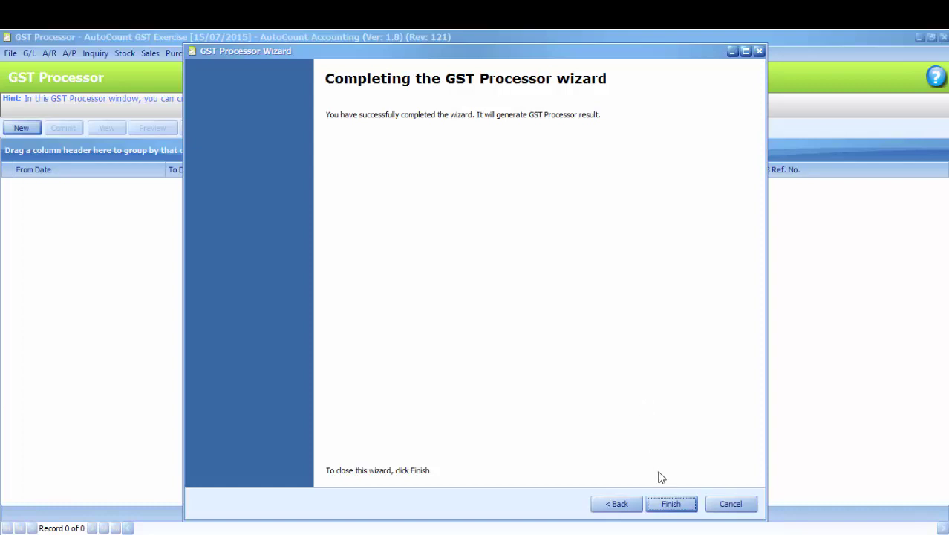
click(669, 505)
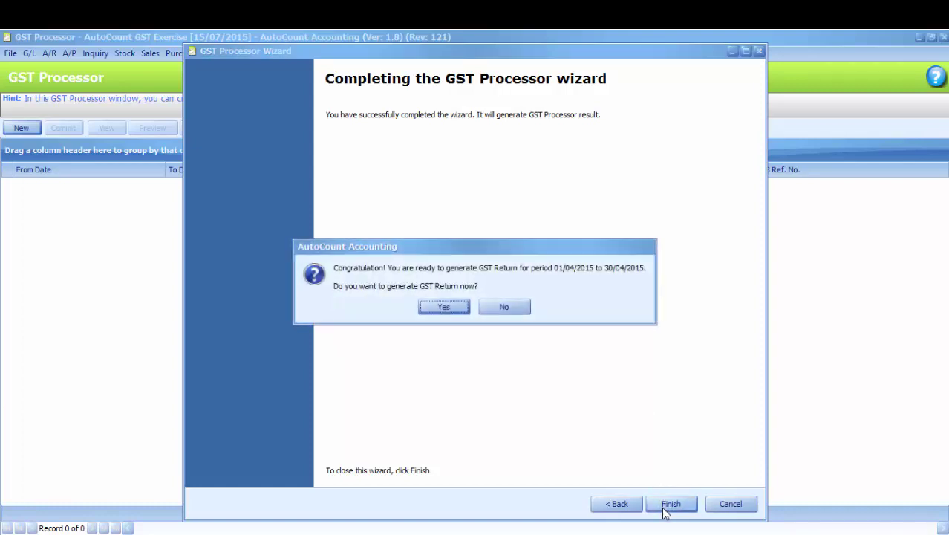
click(443, 307)
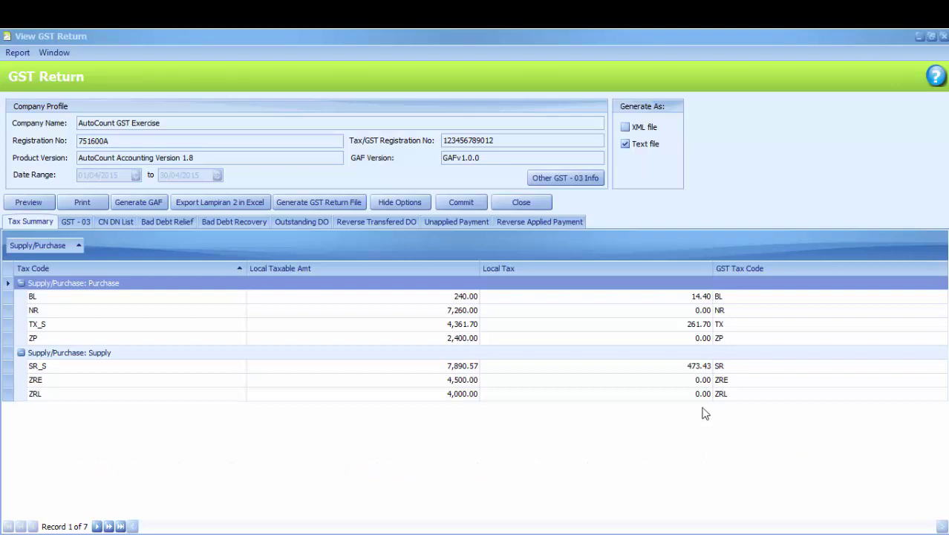
Drill down into the transactions behind tax code TX_S, view payment voucher PV-000002, and return to the GST Return
double_click(705, 326)
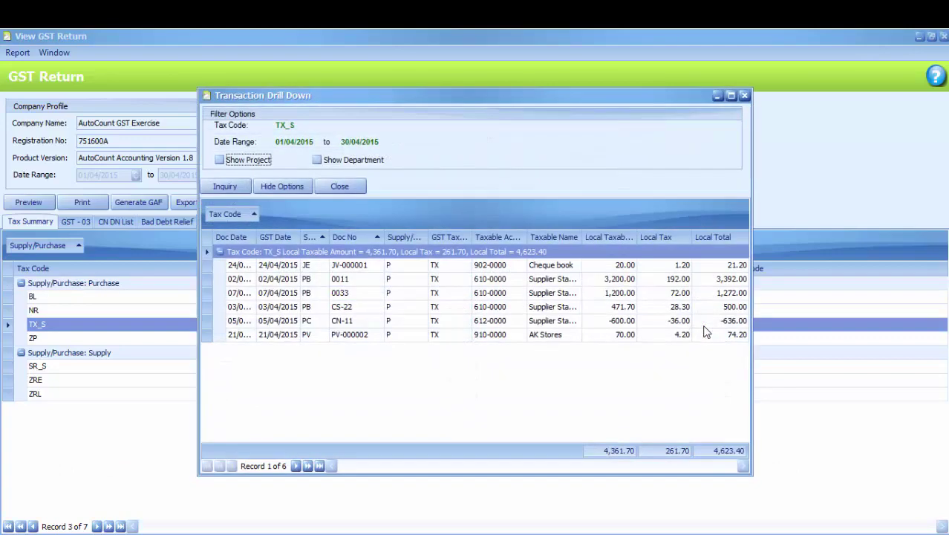
click(732, 96)
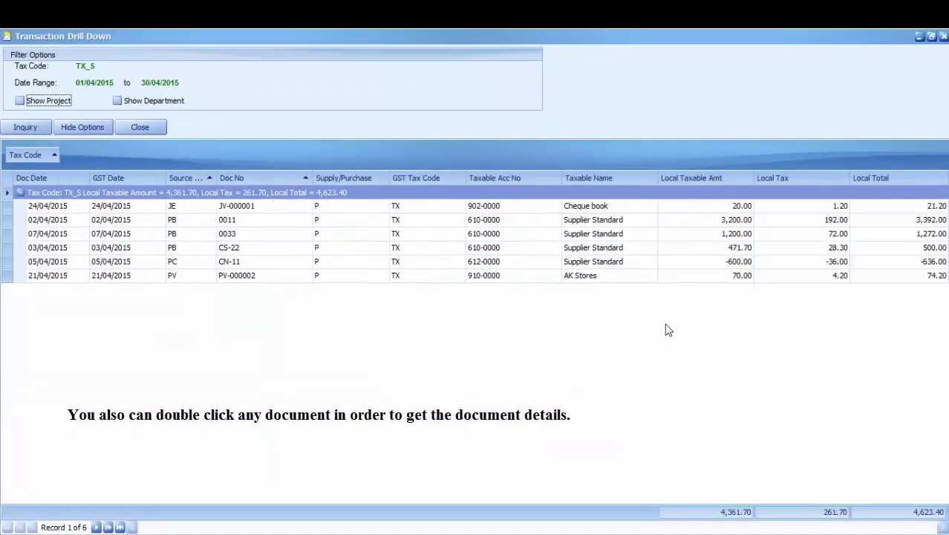
double_click(650, 280)
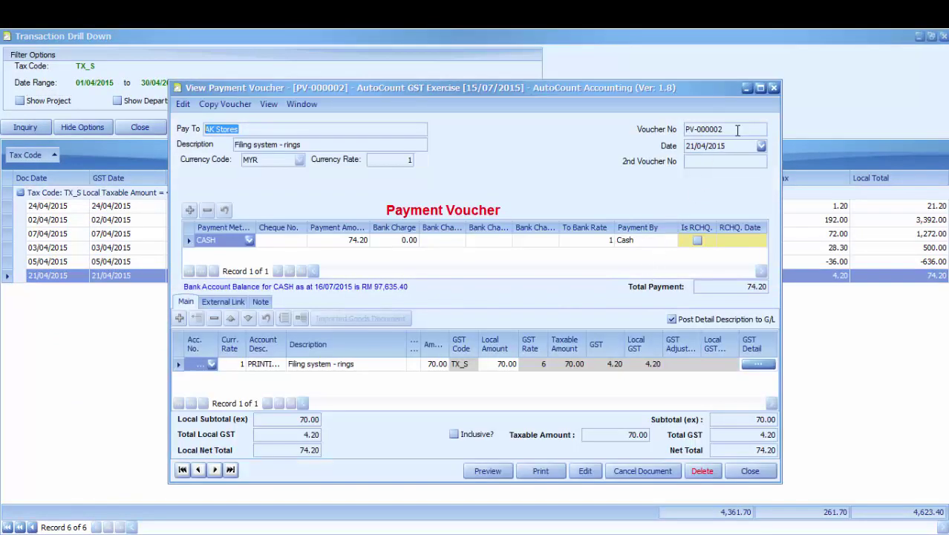
click(773, 89)
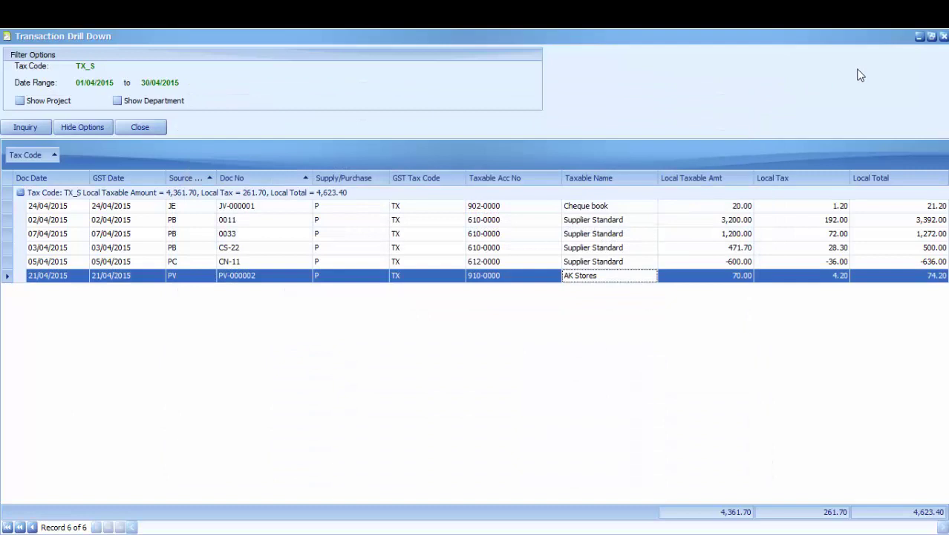
click(943, 37)
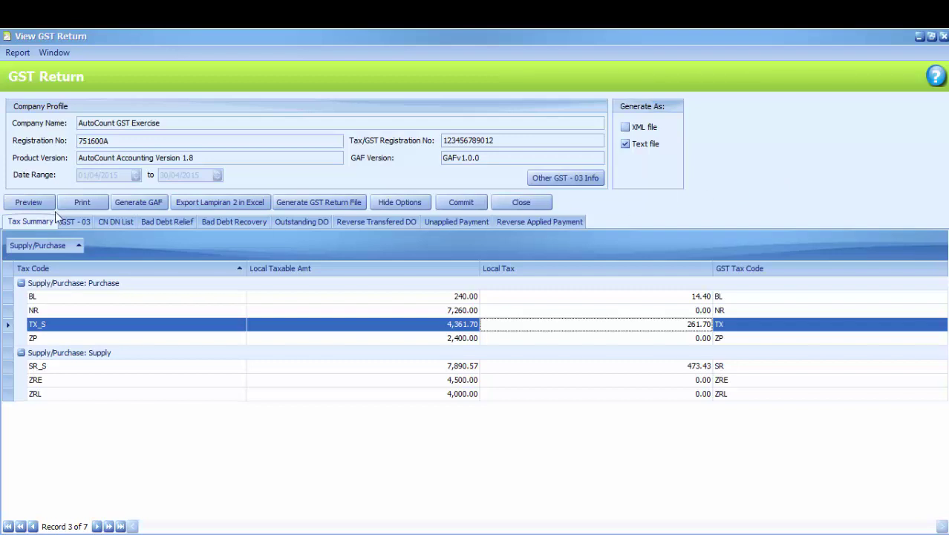
Preview the Tax Summary report and check the transactions behind the claimable input tax on standard rated purchases, then close the preview
click(30, 203)
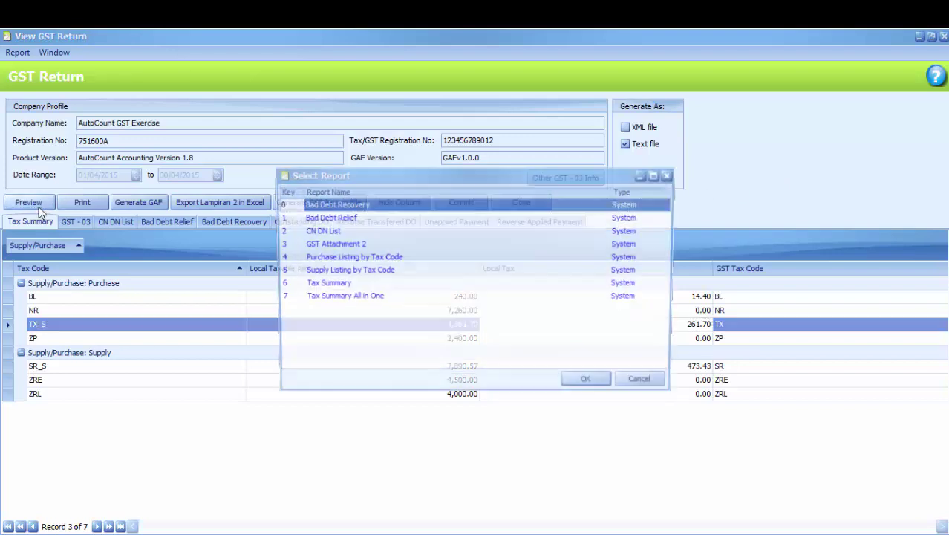
double_click(312, 286)
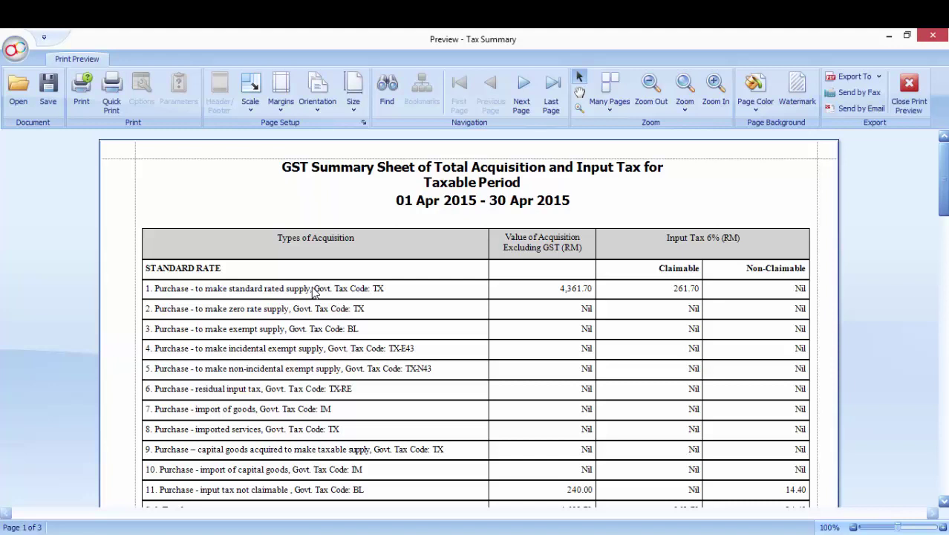
click(691, 289)
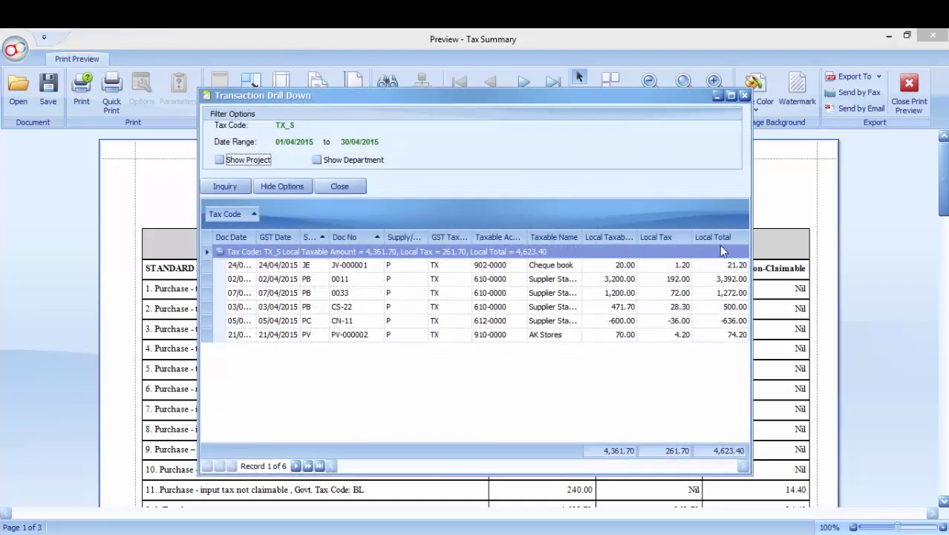
click(744, 97)
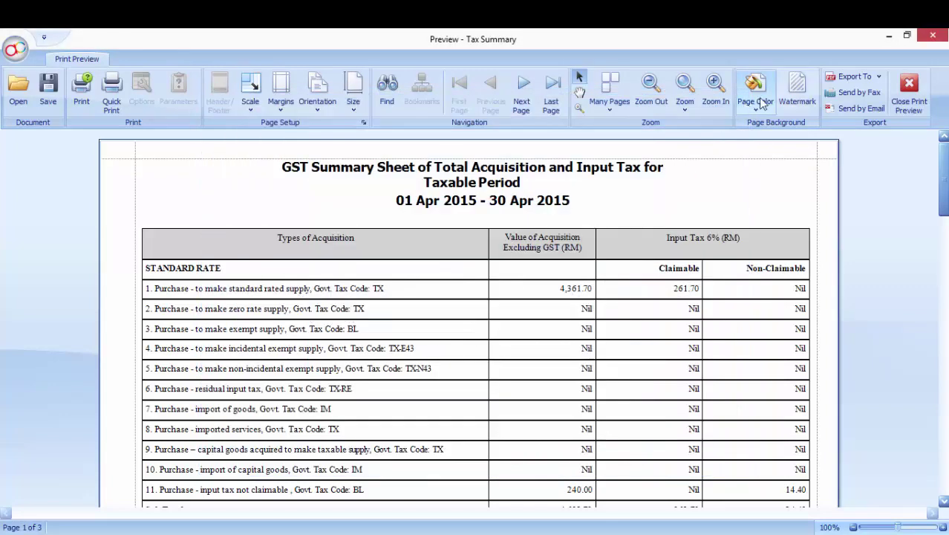
click(932, 37)
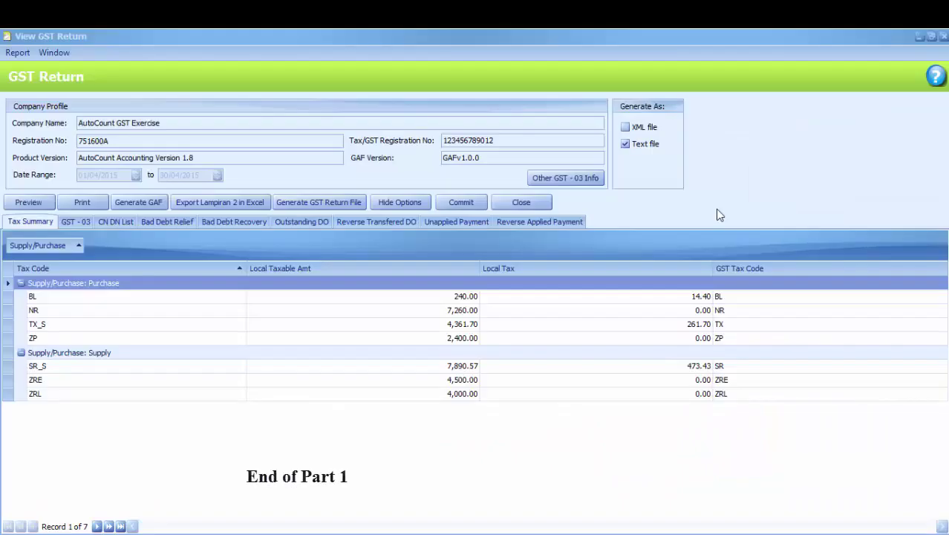